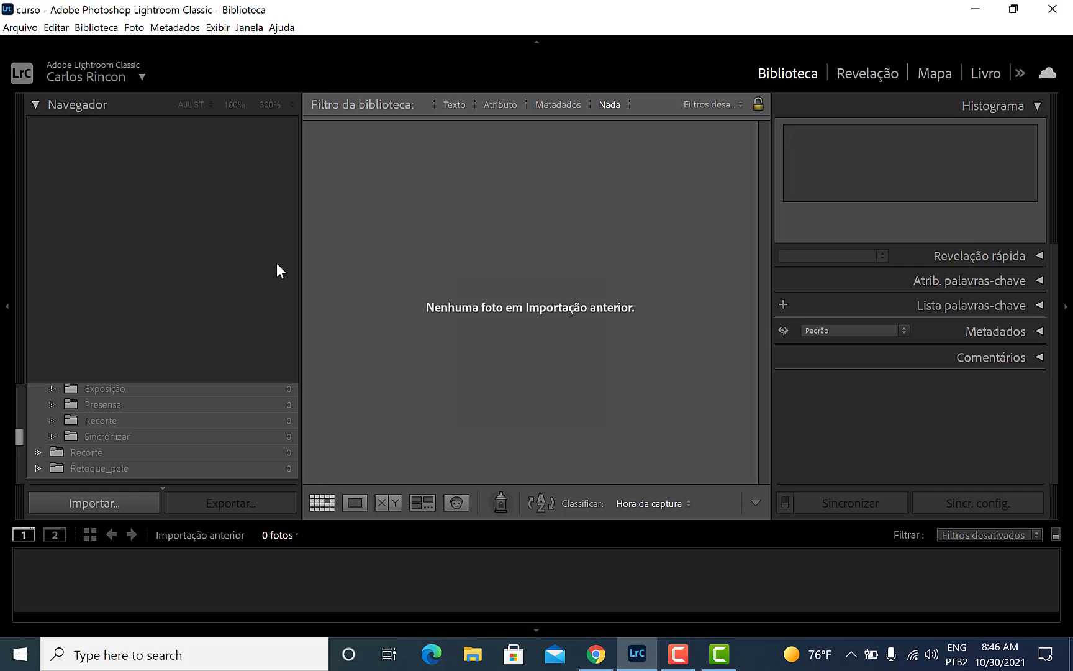
Import the 18 photos from the 'Recorte, tratamento de pele e filtros' folder into the catalog.
{"action": "left_click", "coordinate": [20, 26]}
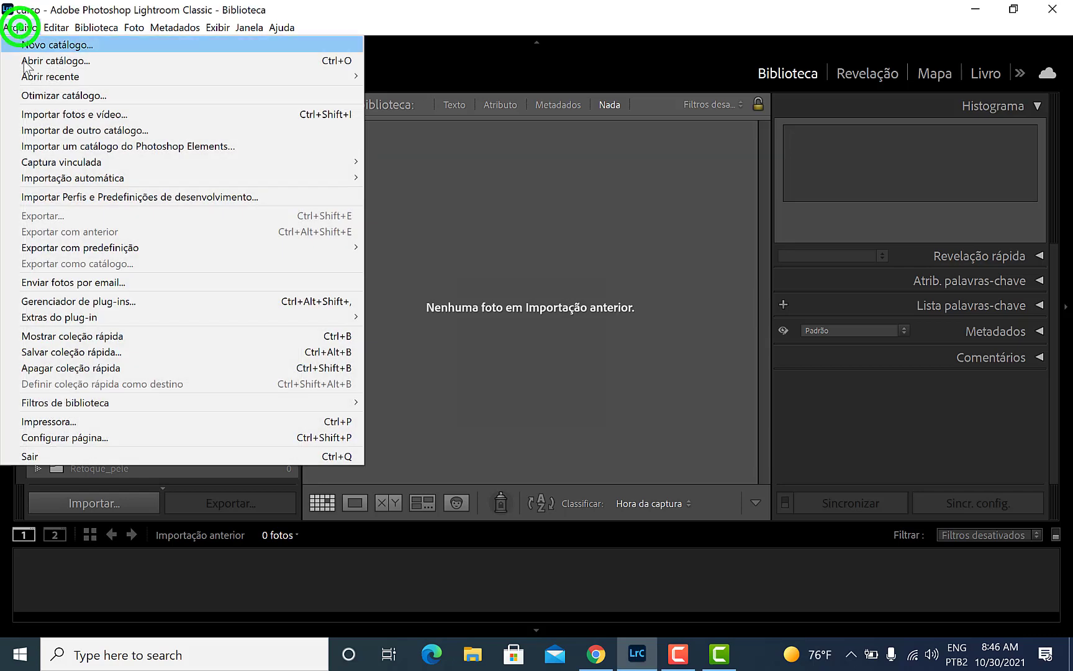
{"action": "left_click", "coordinate": [54, 115]}
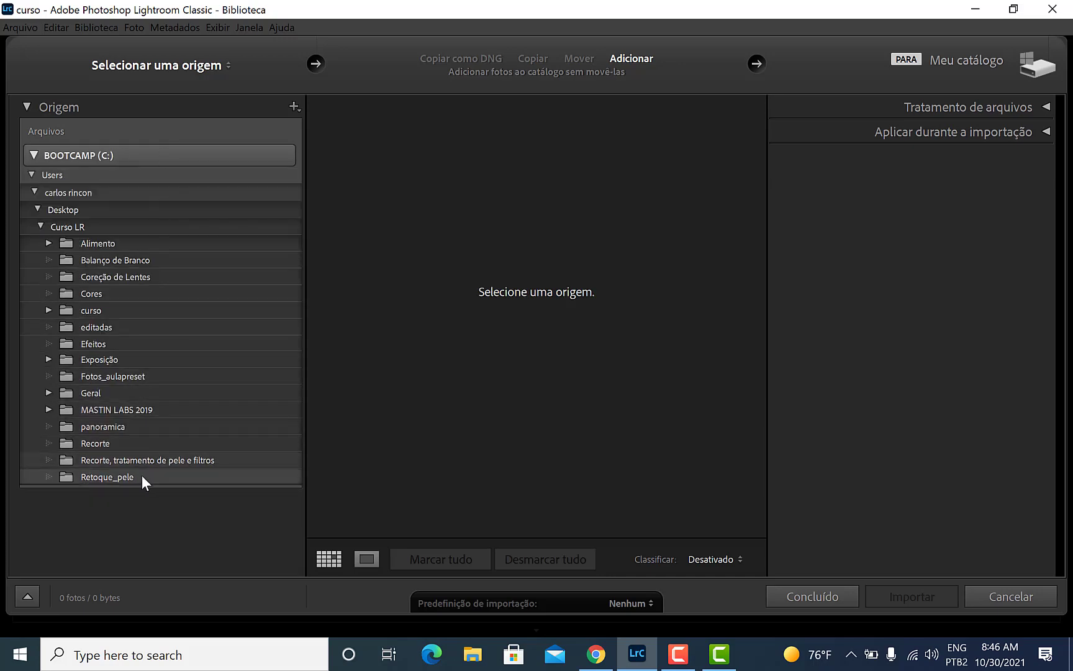
{"action": "left_click", "coordinate": [131, 462]}
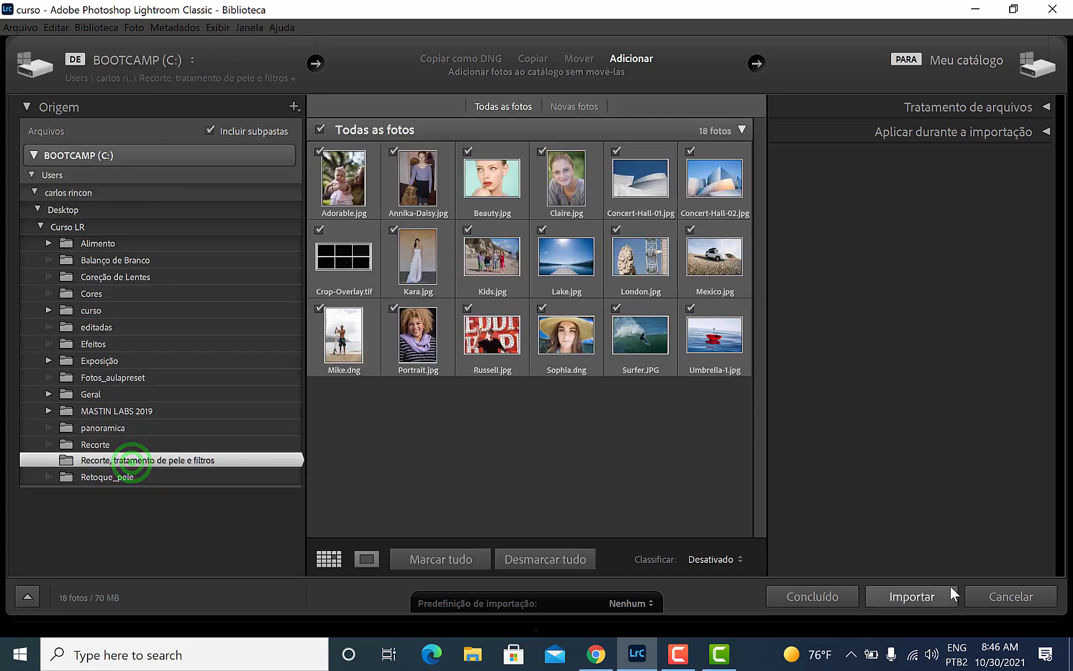
{"action": "left_click", "coordinate": [915, 595]}
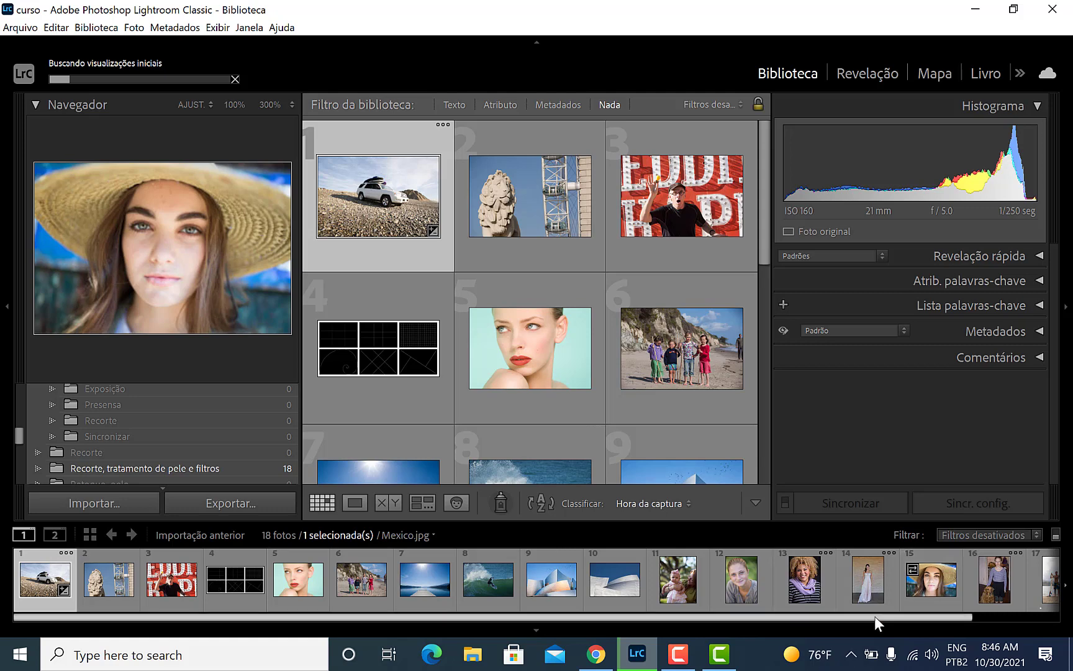
Switch to the Develop module and select Crop-Overlay.tif from the filmstrip.
{"action": "left_click", "coordinate": [868, 80]}
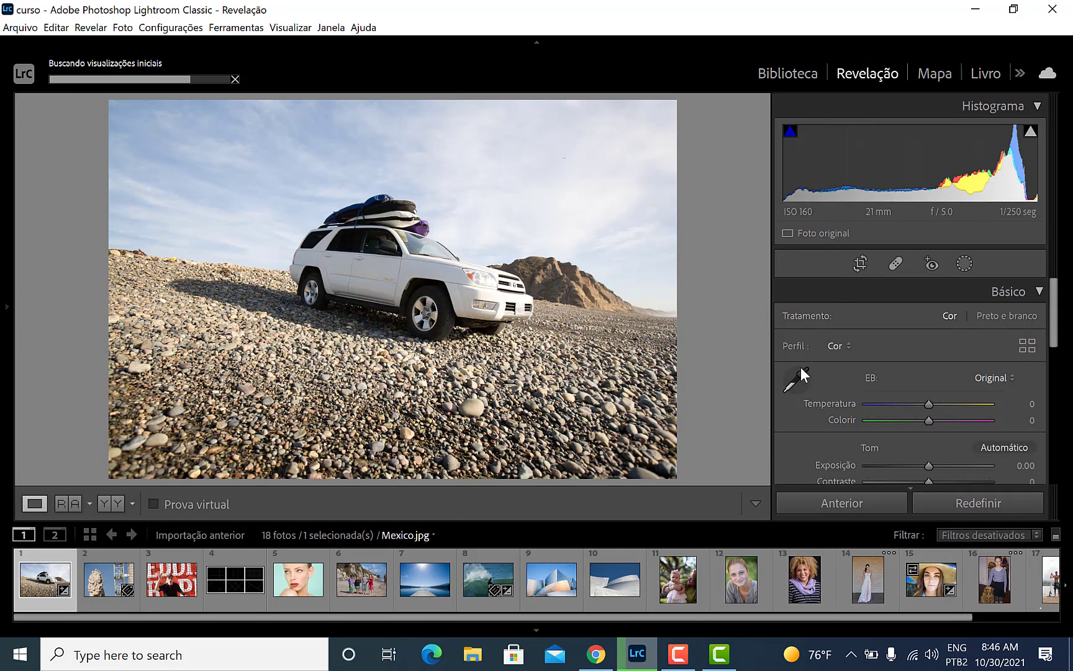
{"action": "left_click", "coordinate": [232, 584]}
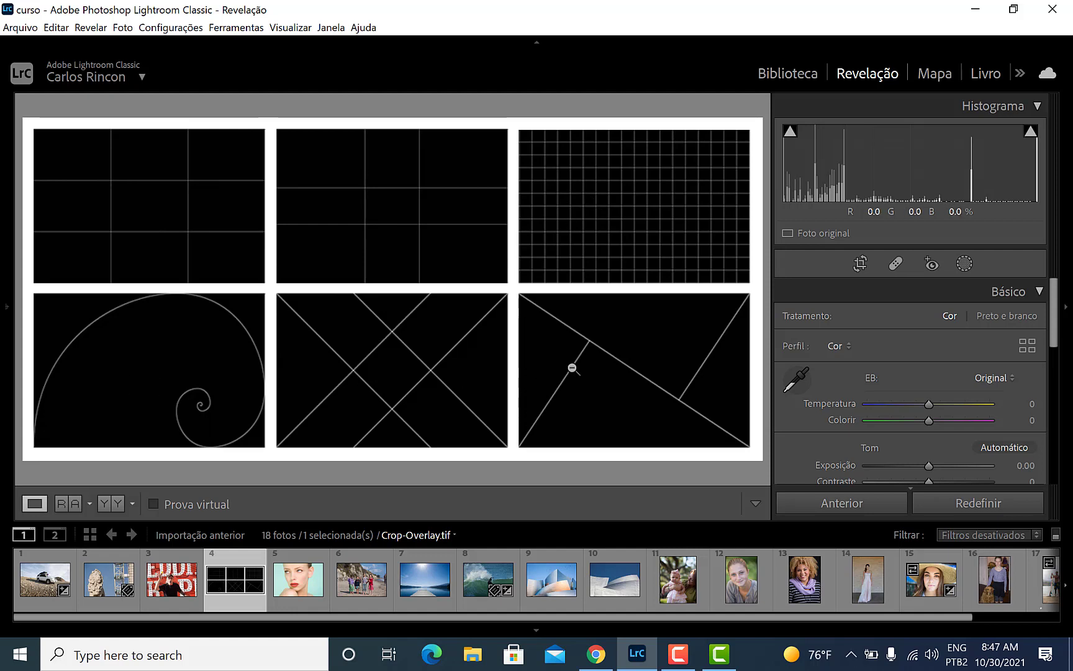
Activate the crop tool on Crop-Overlay.tif and cycle the photo info overlay off.
{"action": "left_click", "coordinate": [861, 265]}
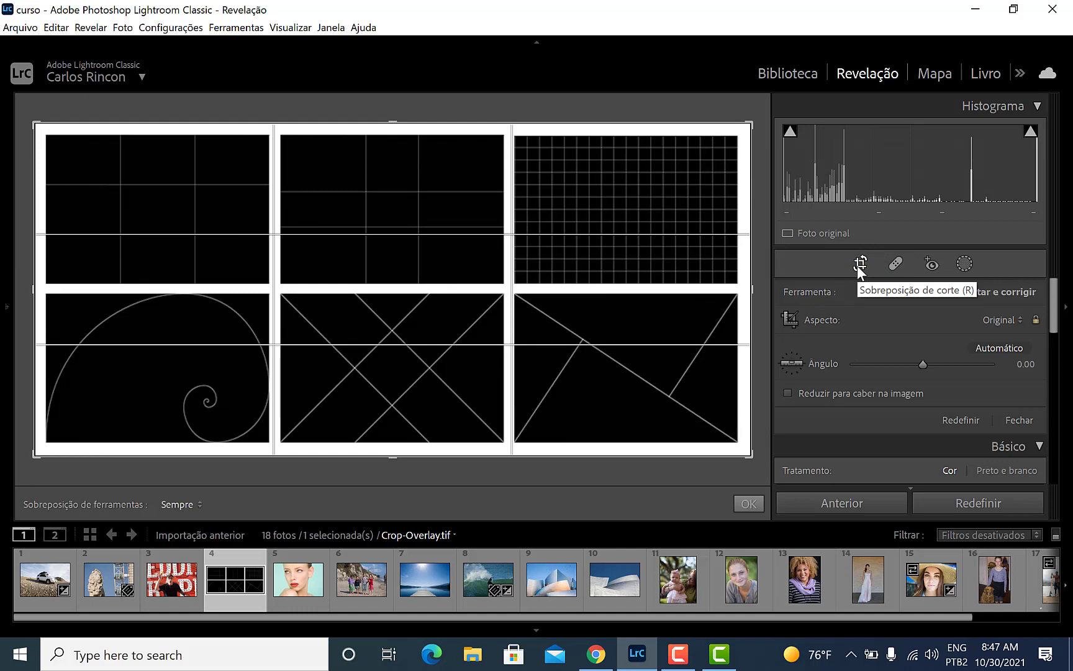
{"action": "key", "text": "i"}
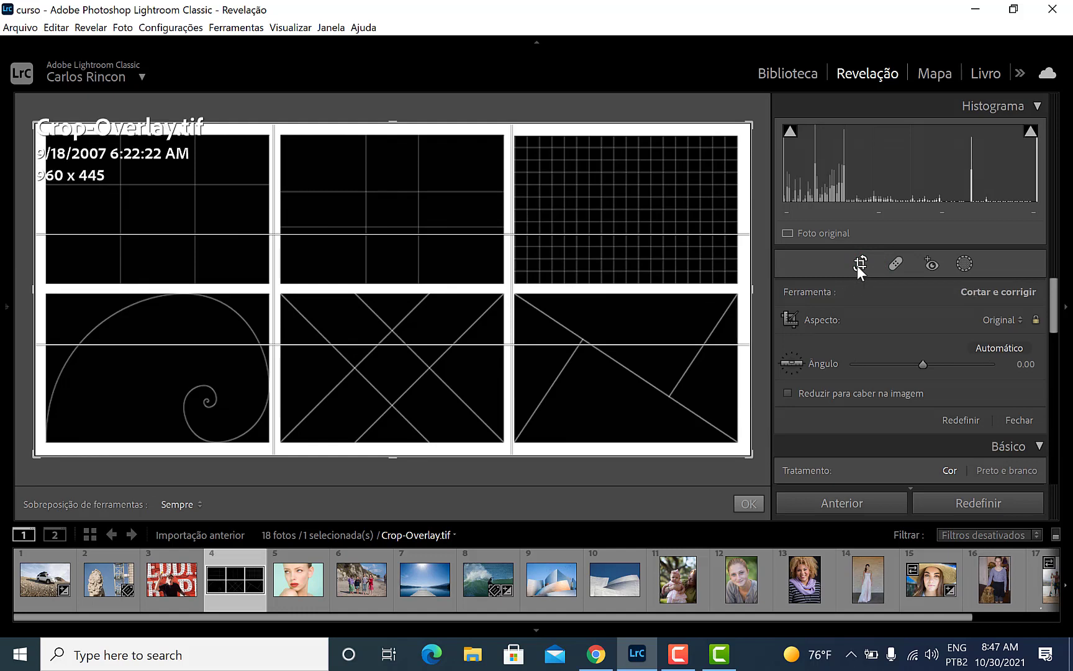
{"action": "key", "text": "i"}
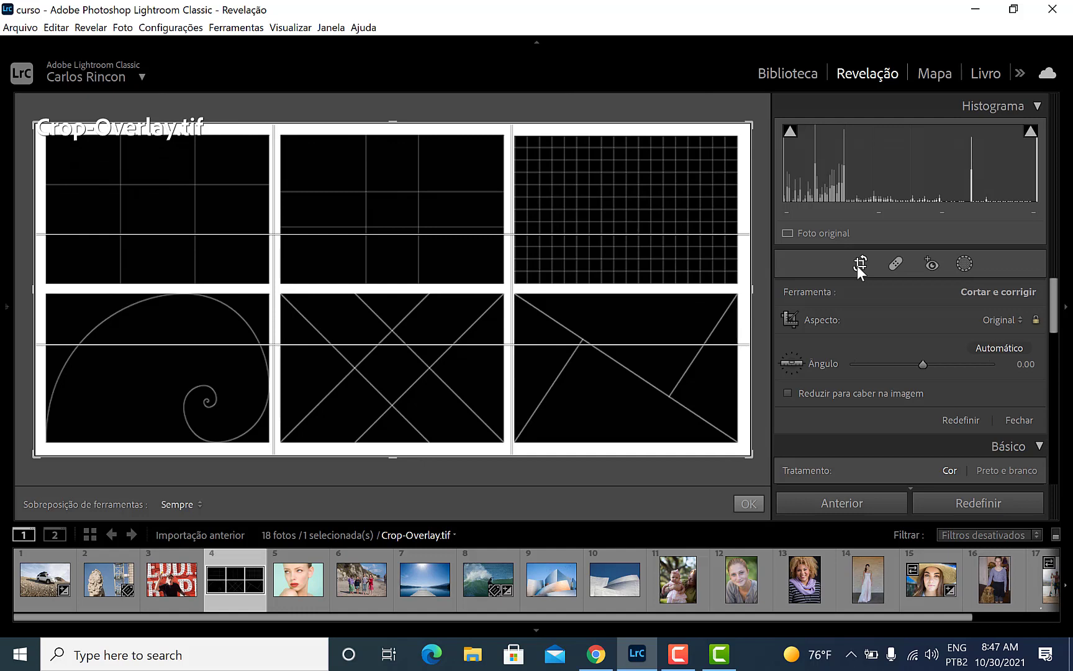
{"action": "key", "text": "i"}
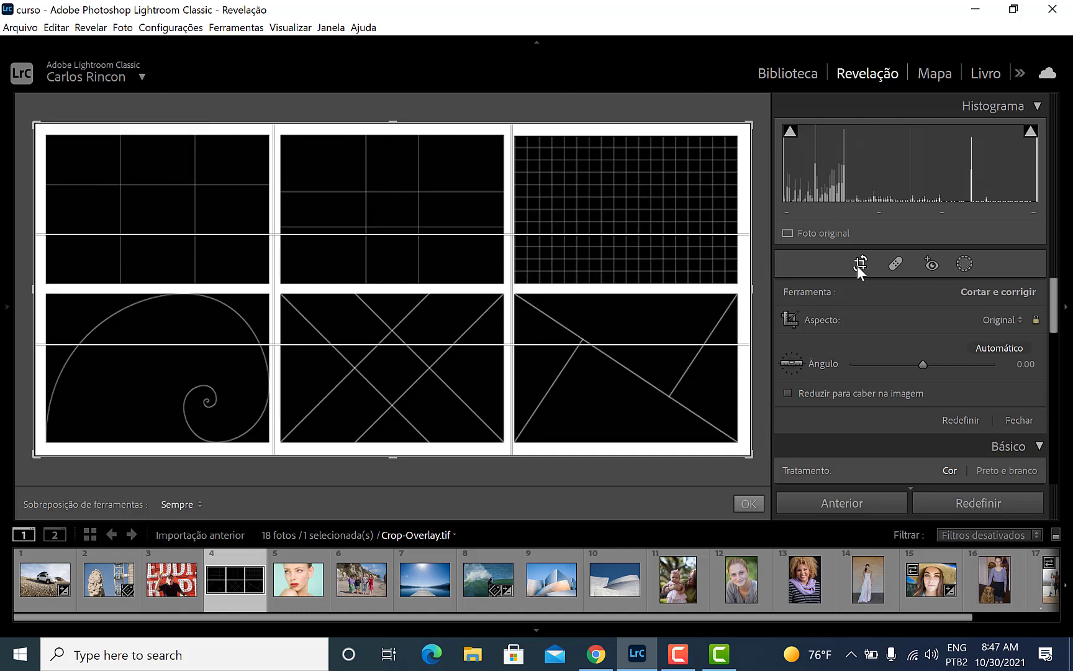
Cycle the crop guides through diagonals, triangles and grid, finishing on rule of thirds.
{"action": "key", "text": "o"}
{"action": "key", "text": "o"}
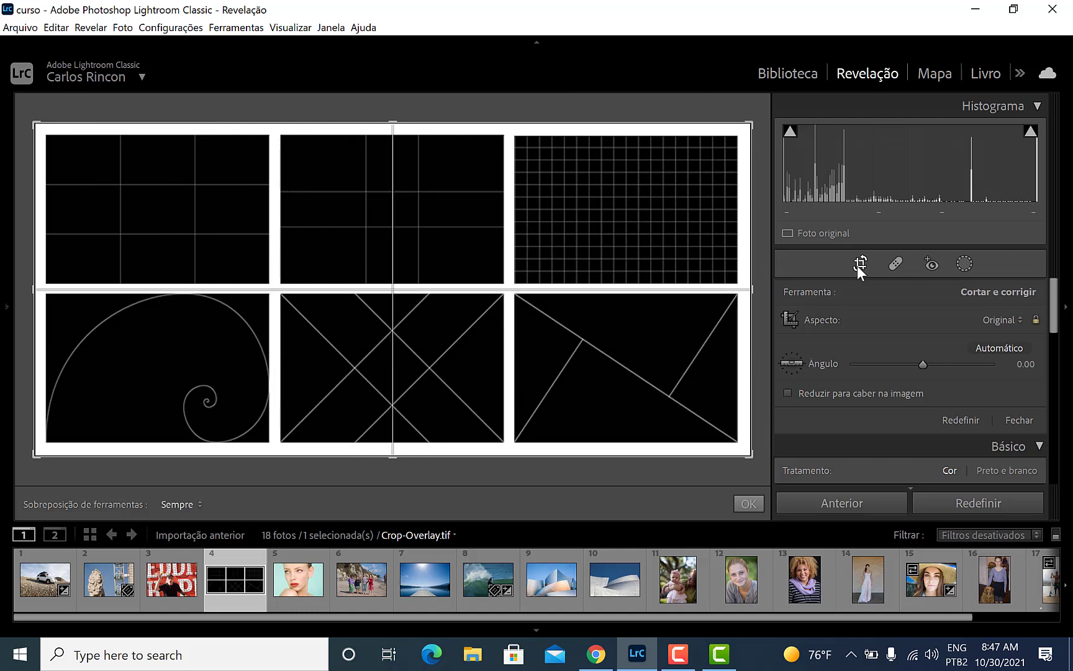
{"action": "key", "text": "o"}
{"action": "key", "text": "o"}
{"action": "key", "text": "o"}
{"action": "key", "text": "o"}
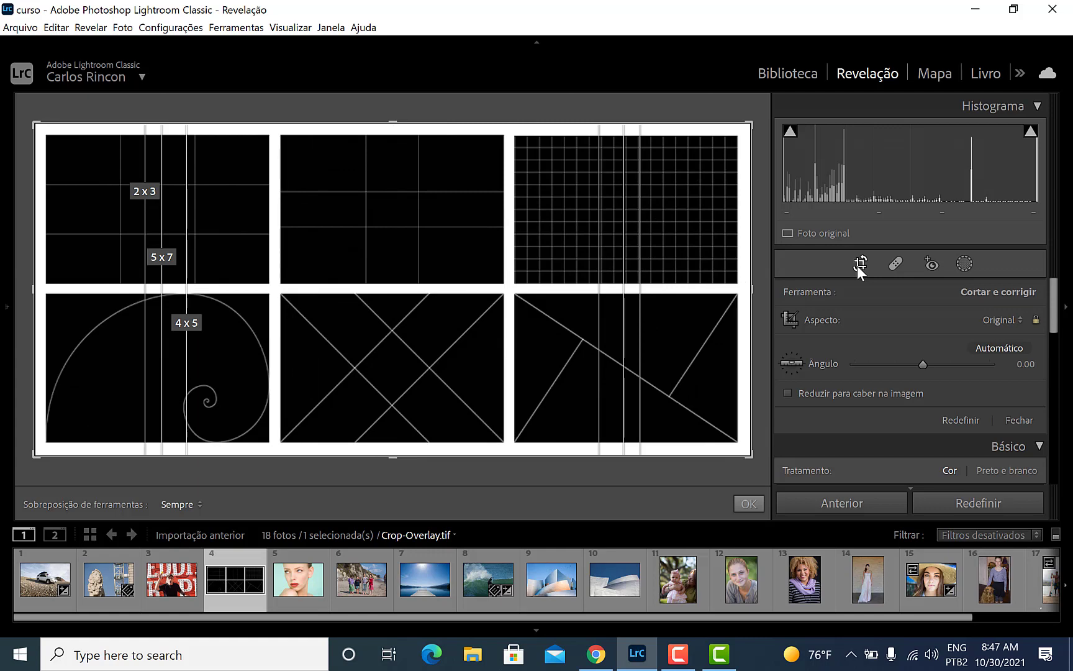
{"action": "key", "text": "o"}
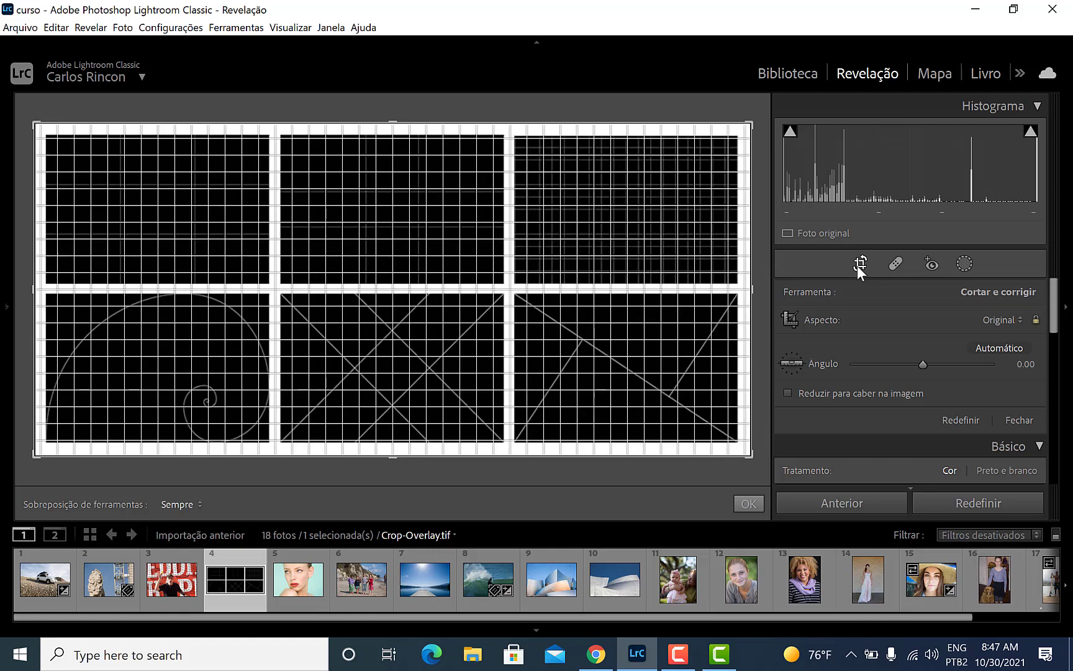
{"action": "key", "text": "o"}
{"action": "key", "text": "o"}
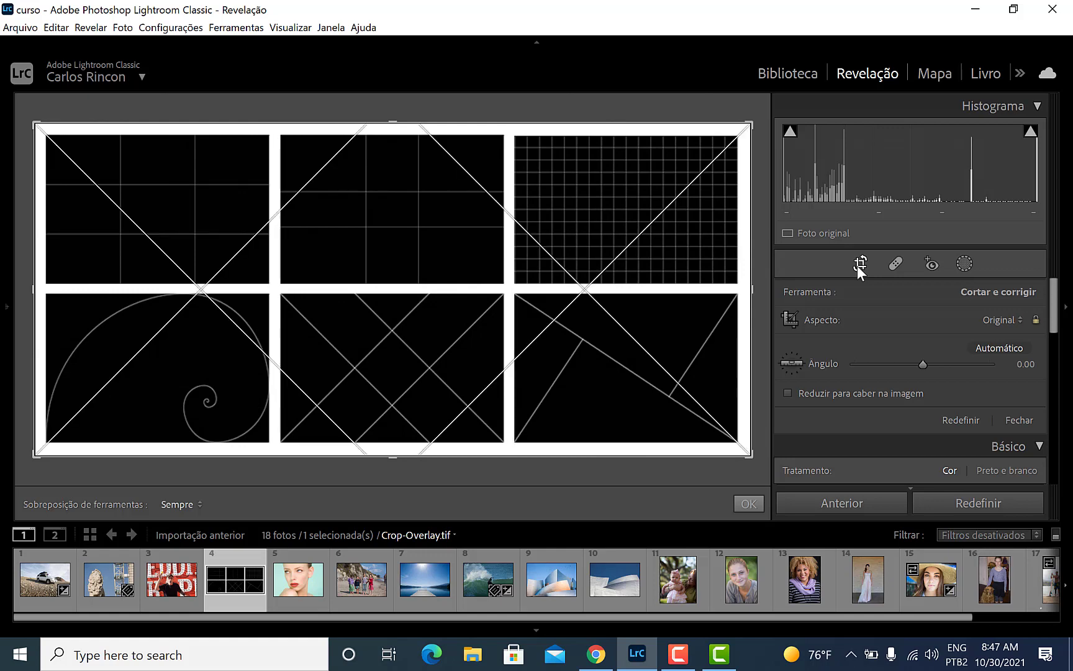
{"action": "key", "text": "o"}
{"action": "key", "text": "o"}
{"action": "key", "text": "o"}
{"action": "key", "text": "o"}
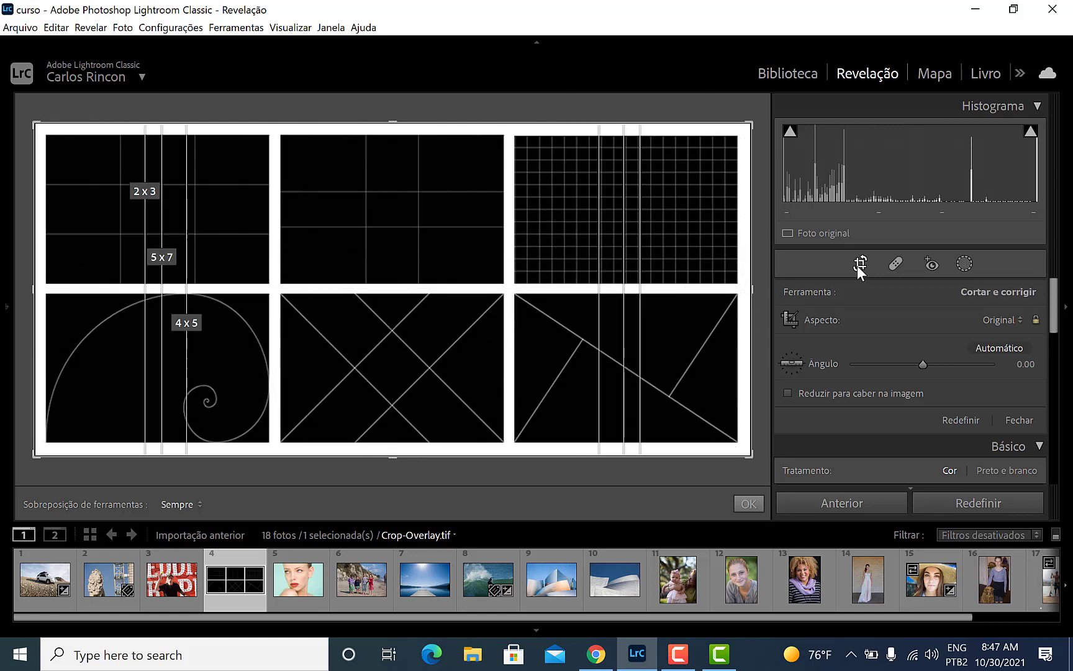
{"action": "key", "text": "o"}
{"action": "key", "text": "o"}
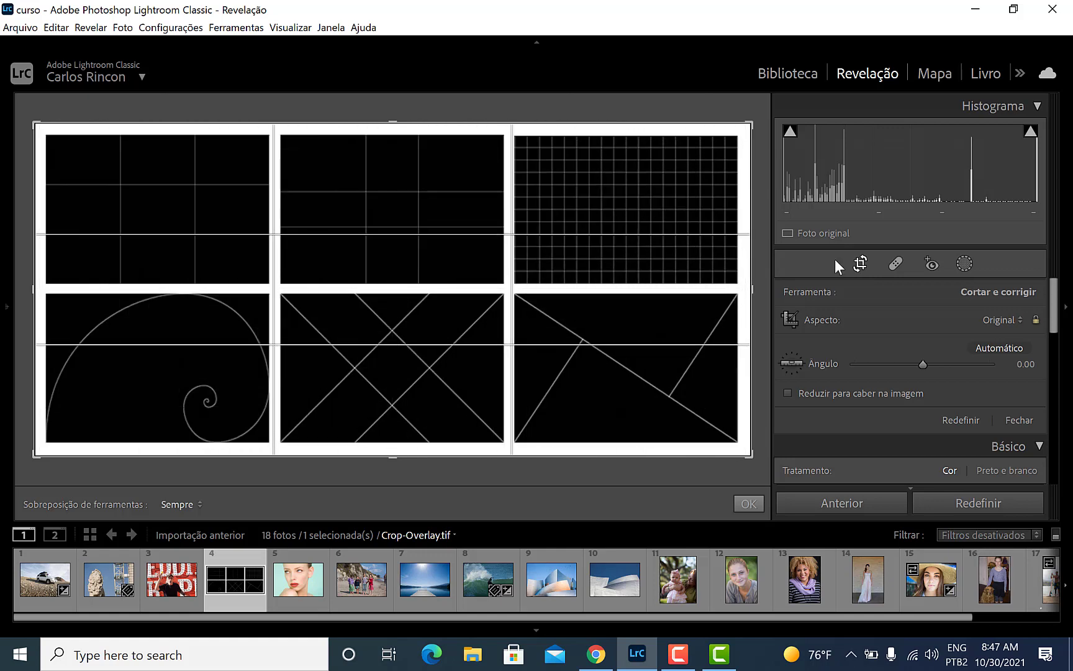
Open London.jpg and cycle its crop guide through golden triangle, golden spiral and diagonals.
{"action": "left_click", "coordinate": [91, 587]}
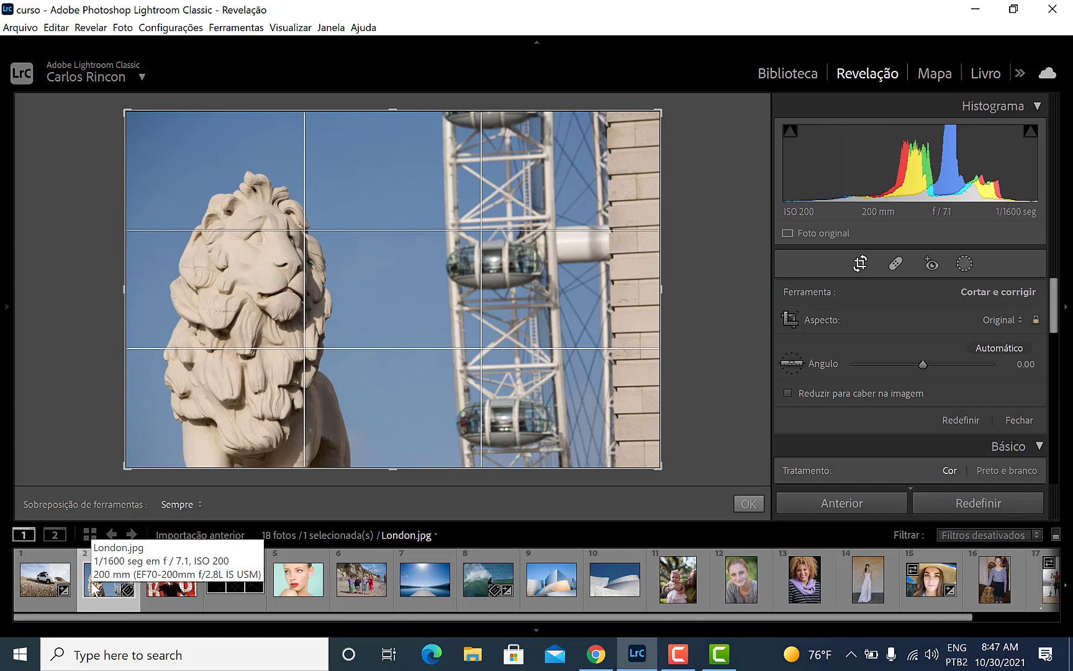
{"action": "key", "text": "o"}
{"action": "key", "text": "o"}
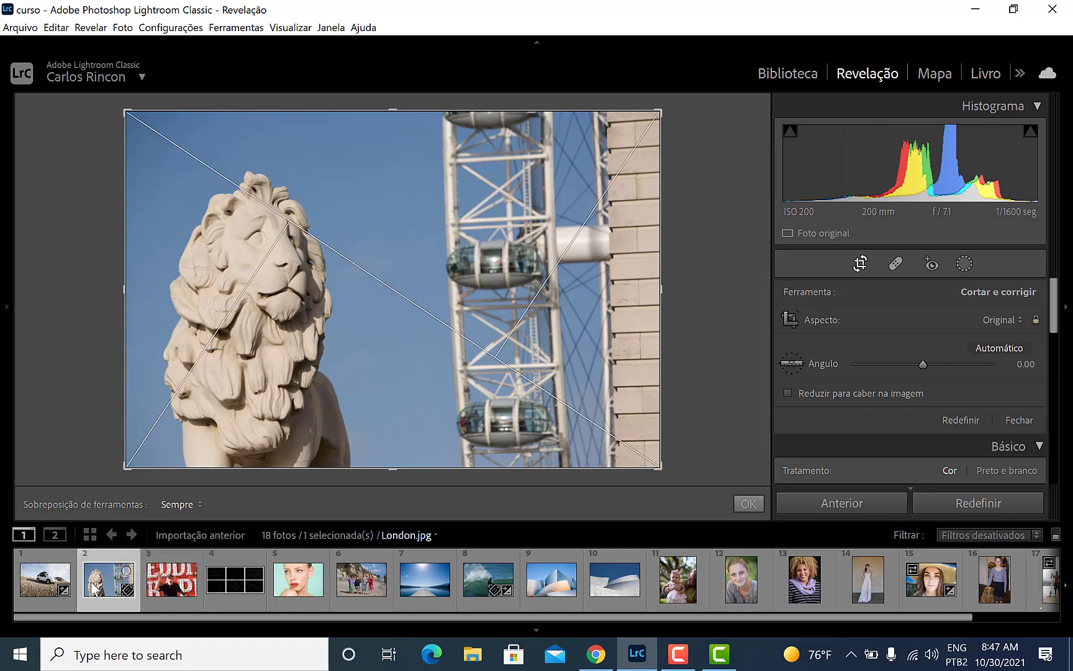
{"action": "key", "text": "o"}
{"action": "key", "text": "o"}
{"action": "key", "text": "o"}
{"action": "key", "text": "o"}
{"action": "key", "text": "o"}
{"action": "key", "text": "o"}
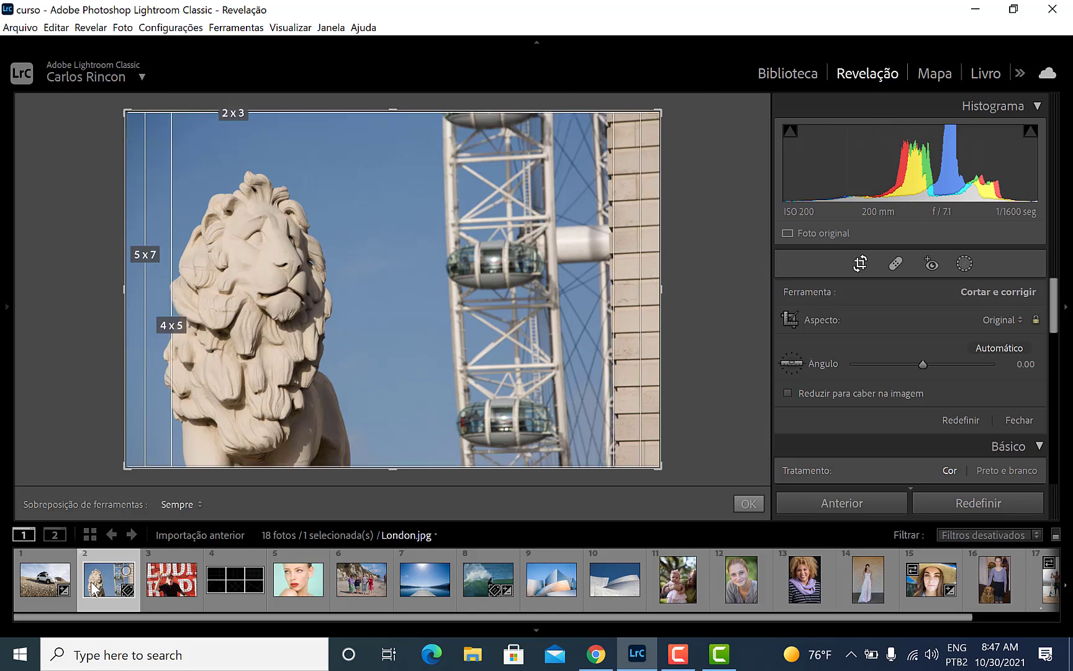
{"action": "key", "text": "o"}
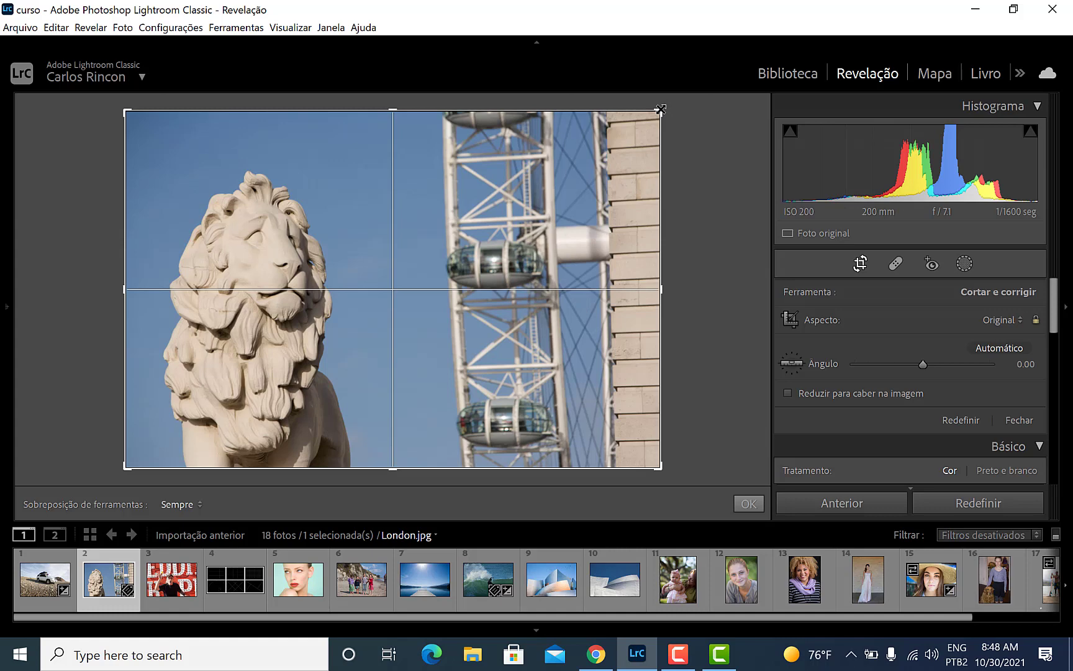
Tighten the crop around the lion and Ferris wheel, nudge the photo down, and finish cropping.
{"action": "left_click_drag", "start_coordinate": [661, 109], "coordinate": [618, 138]}
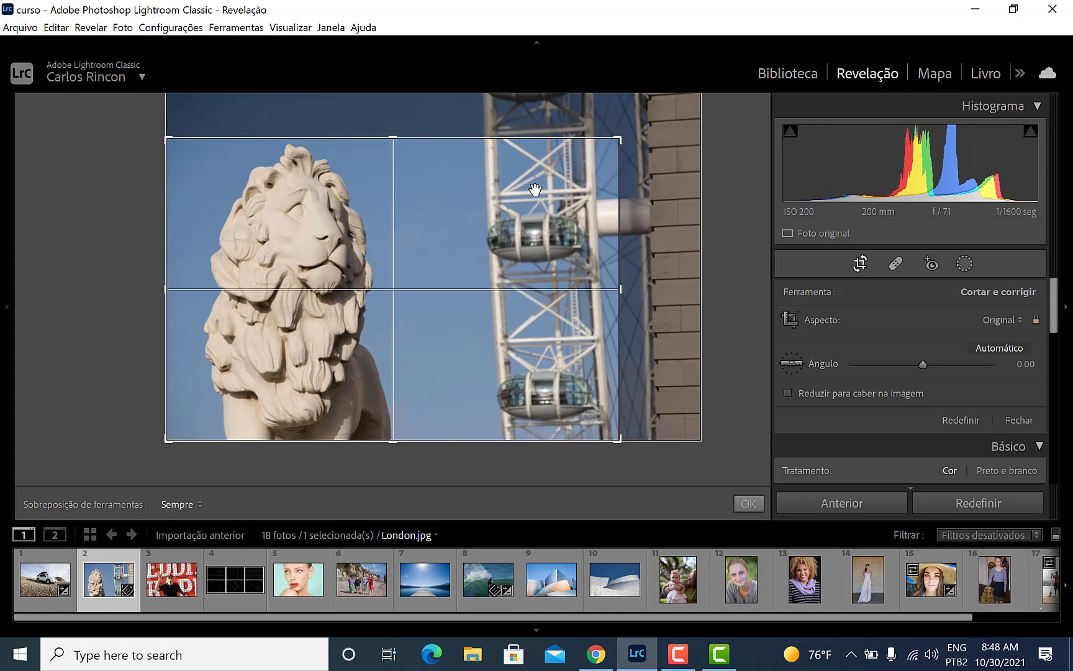
{"action": "left_click_drag", "start_coordinate": [336, 280], "coordinate": [337, 288]}
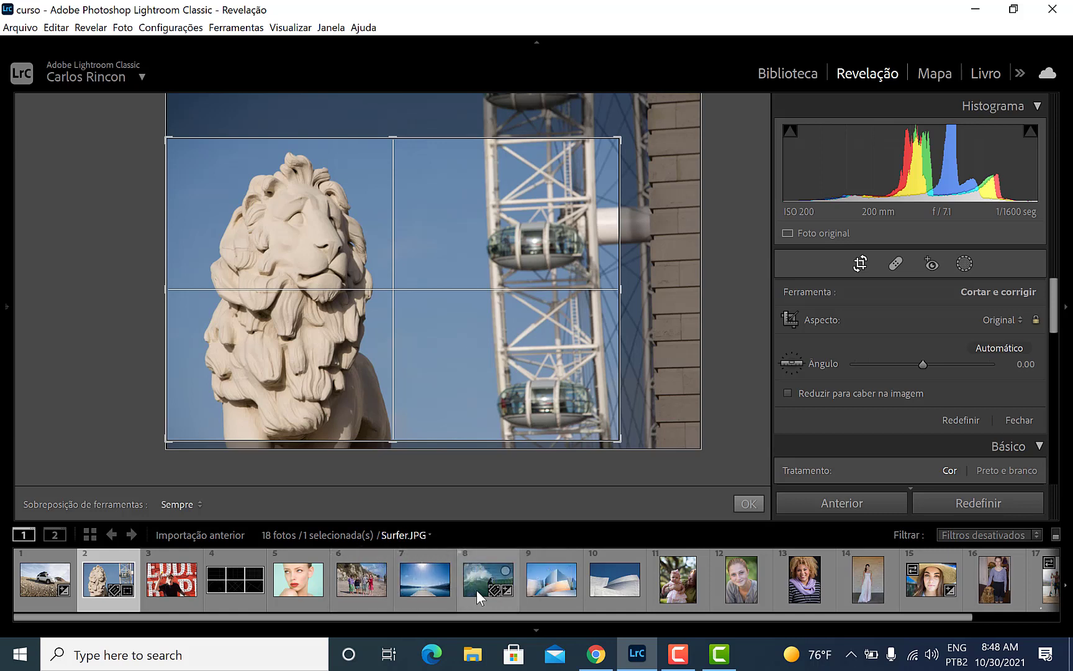
{"action": "mouse_move", "coordinate": [475, 589]}
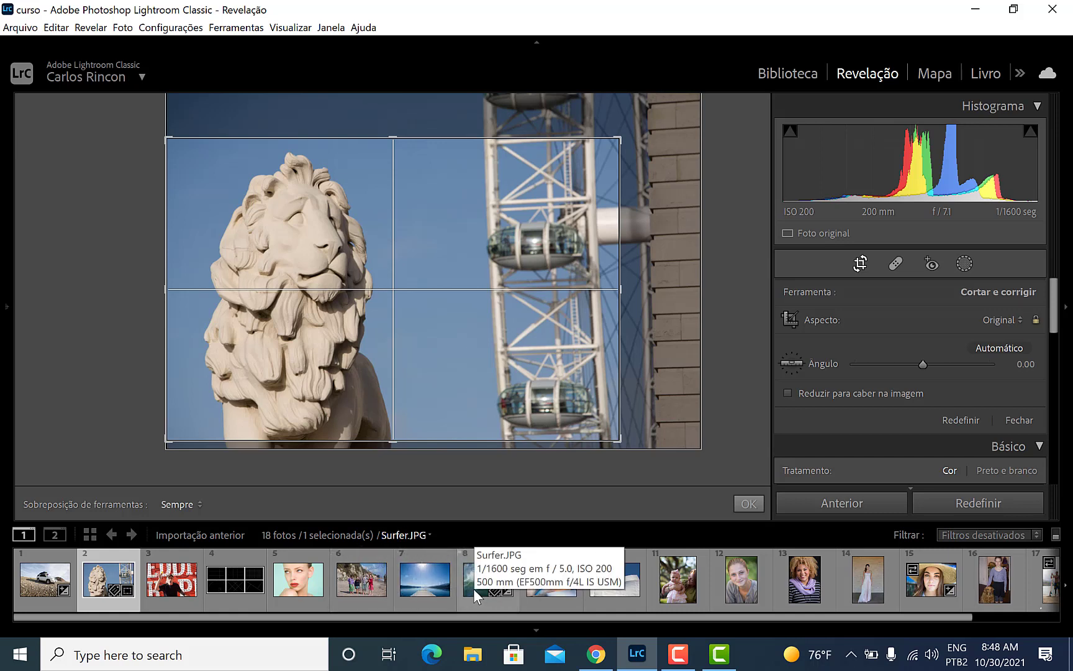
{"action": "key", "text": "r"}
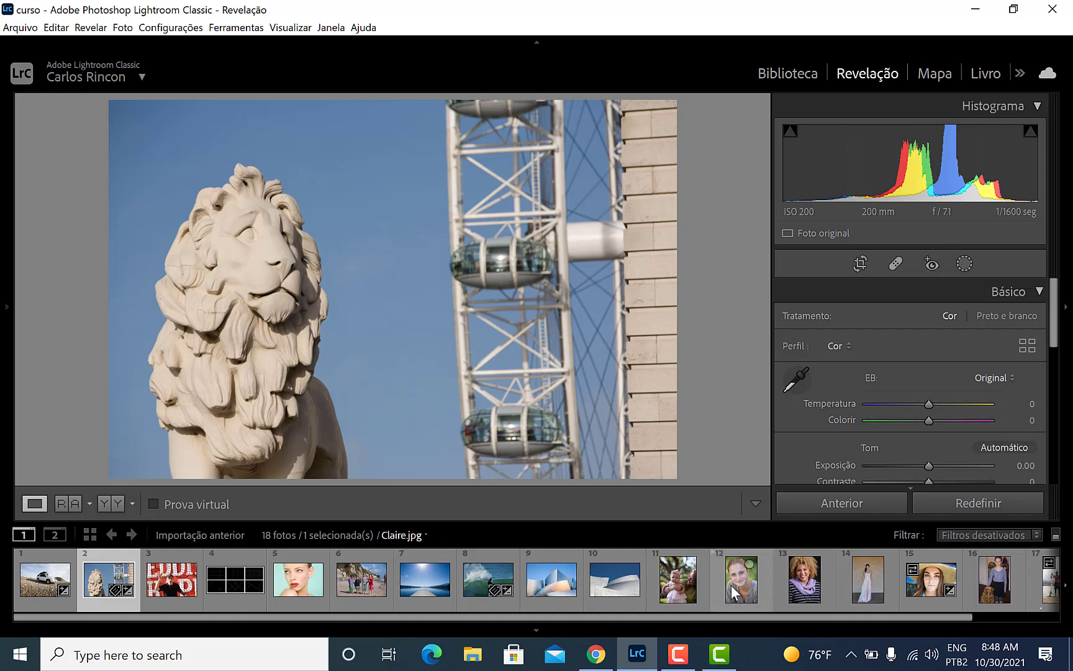
On Portrait.jpg, place a pet-eye correction on the woman's left eye, then bring up Masking.
{"action": "left_click", "coordinate": [805, 585]}
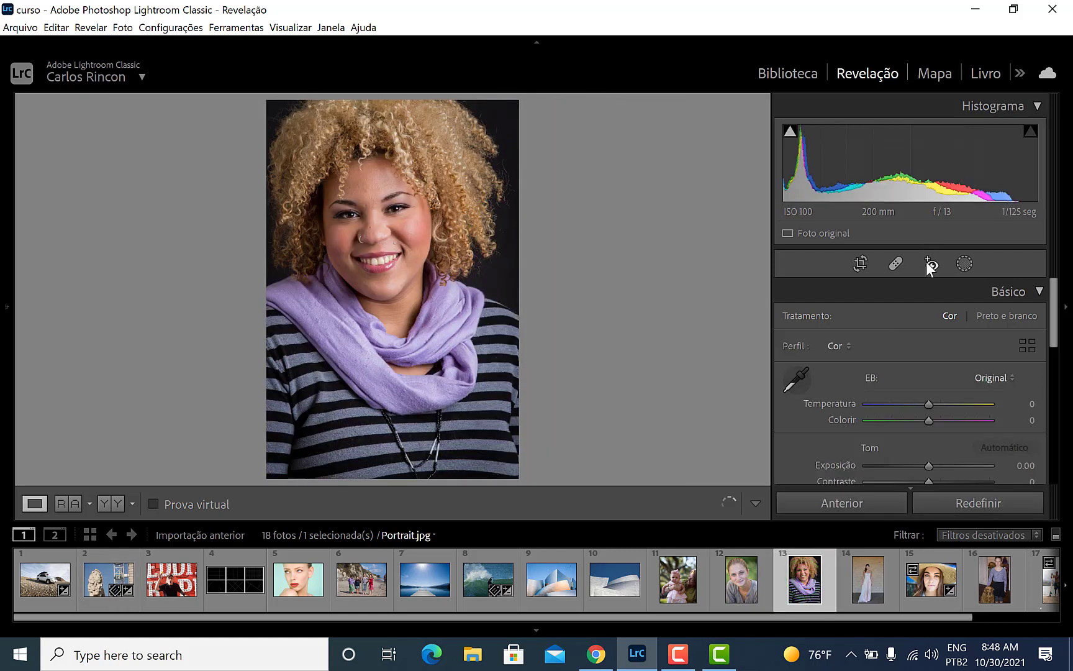
{"action": "left_click", "coordinate": [928, 266]}
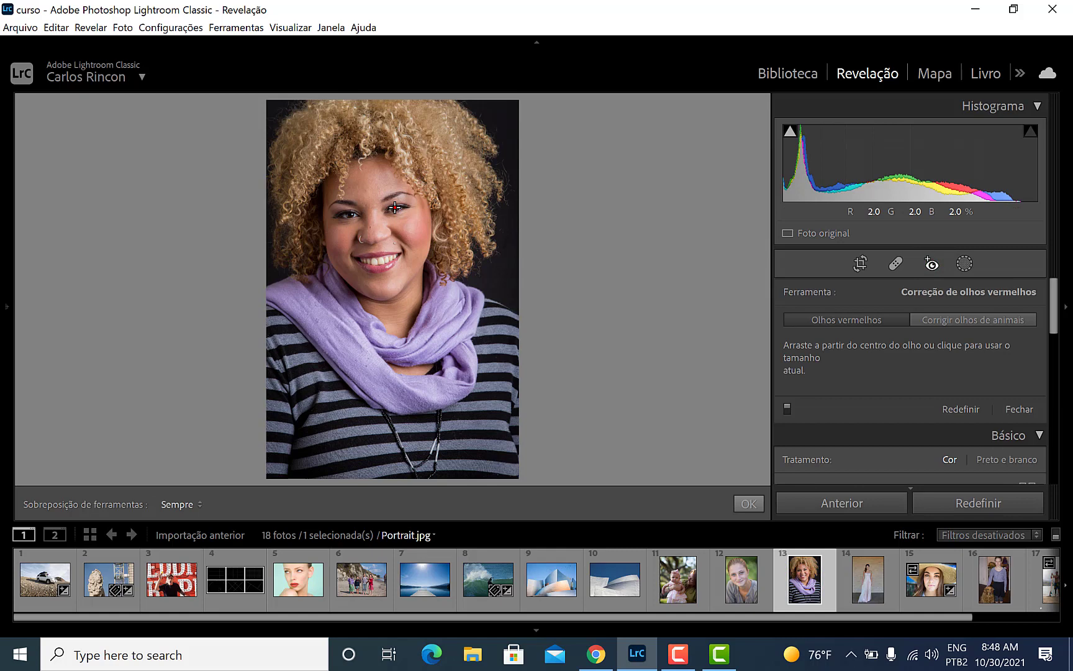
{"action": "left_click", "coordinate": [395, 208]}
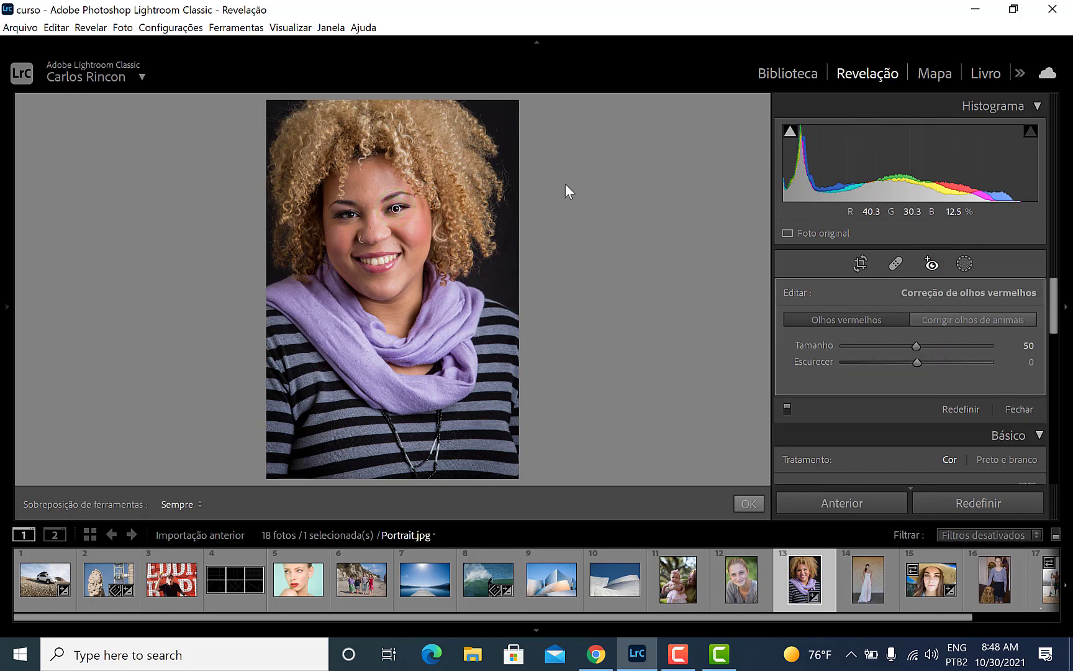
{"action": "left_click", "coordinate": [941, 315]}
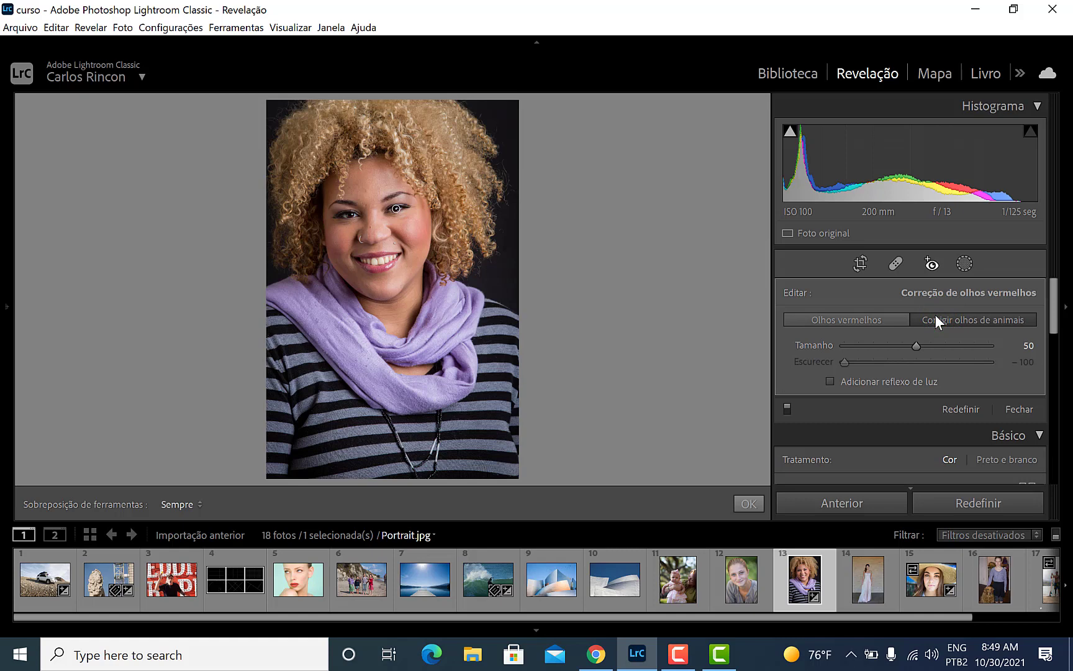
{"action": "left_click", "coordinate": [964, 264]}
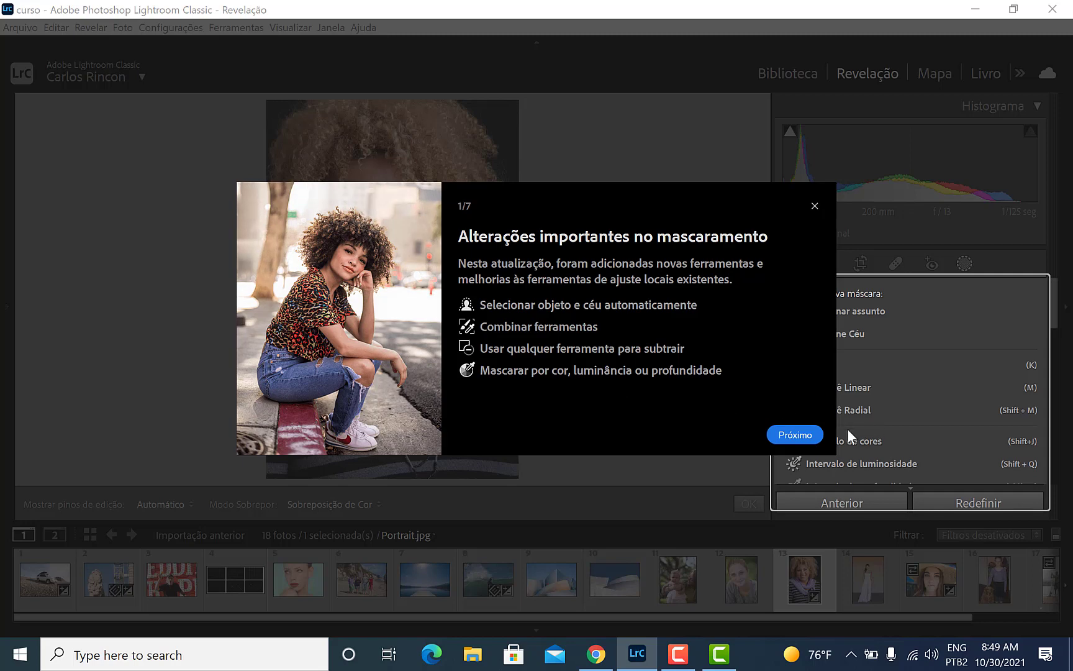
Page through and close the 7-page masking tour, then select Lake.jpg.
{"action": "left_click", "coordinate": [799, 433]}
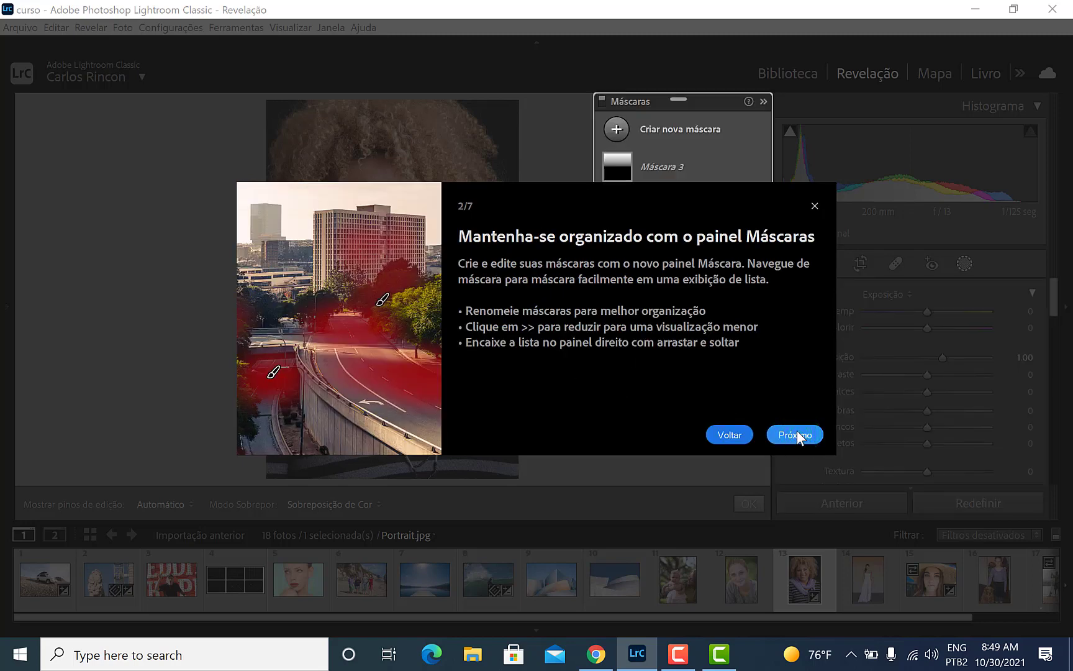
{"action": "left_click", "coordinate": [807, 432]}
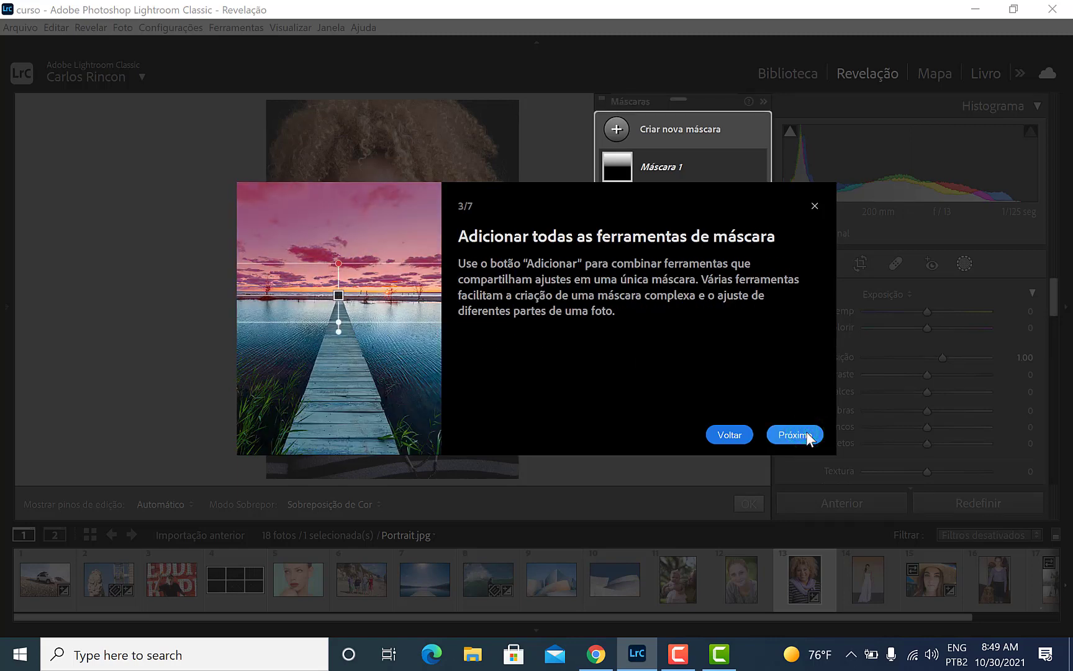
{"action": "left_click", "coordinate": [805, 432]}
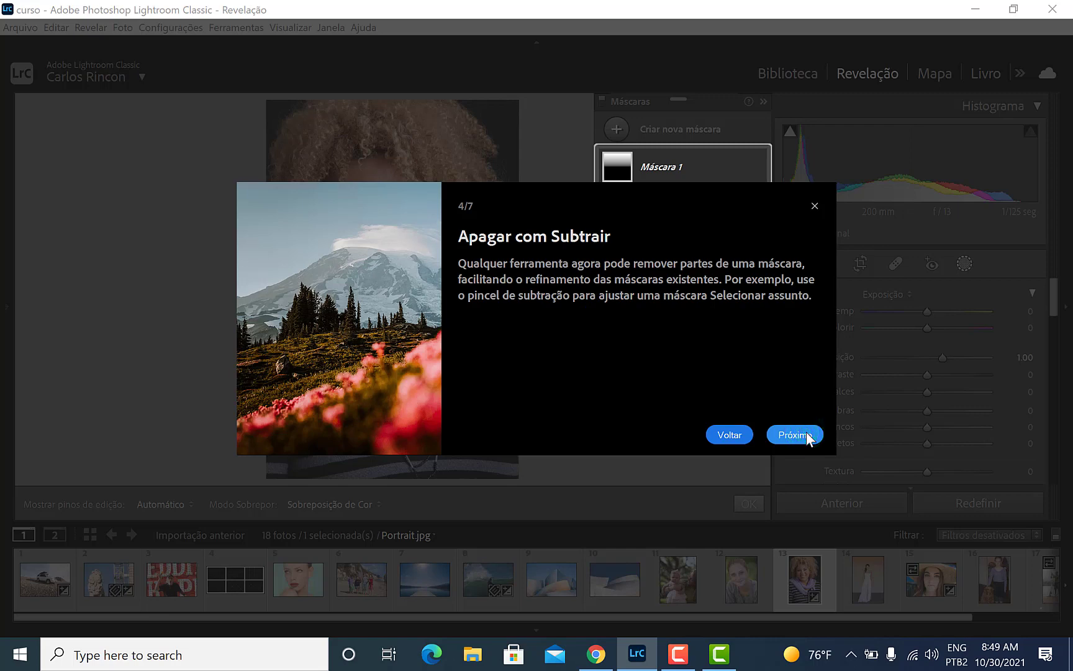
{"action": "left_click", "coordinate": [807, 435]}
{"action": "left_click", "coordinate": [808, 435]}
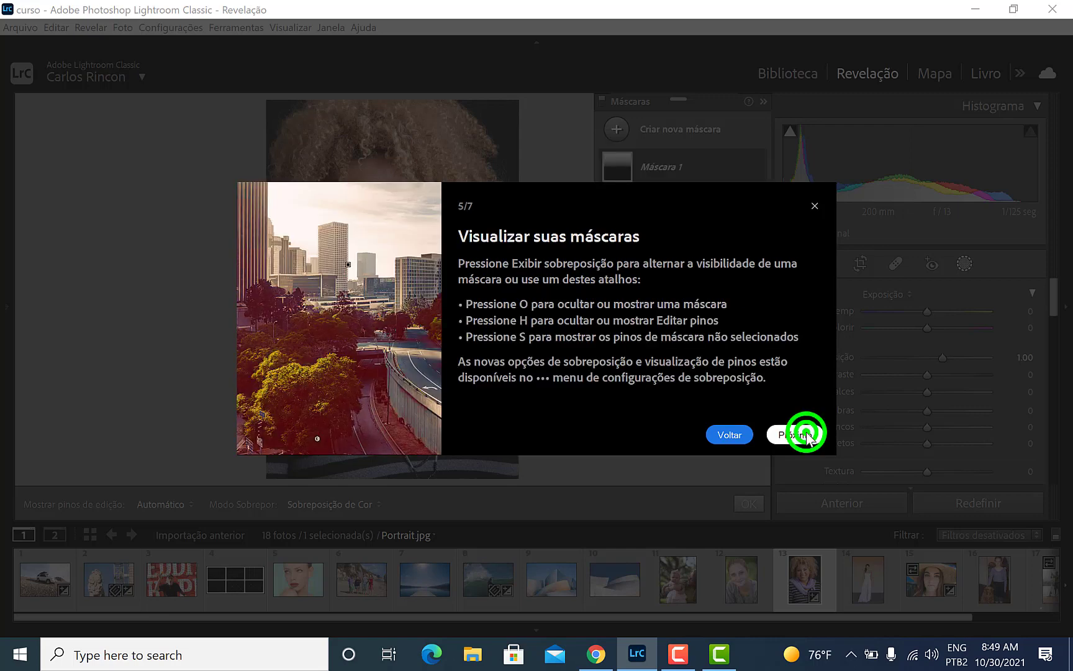
{"action": "left_click", "coordinate": [807, 435]}
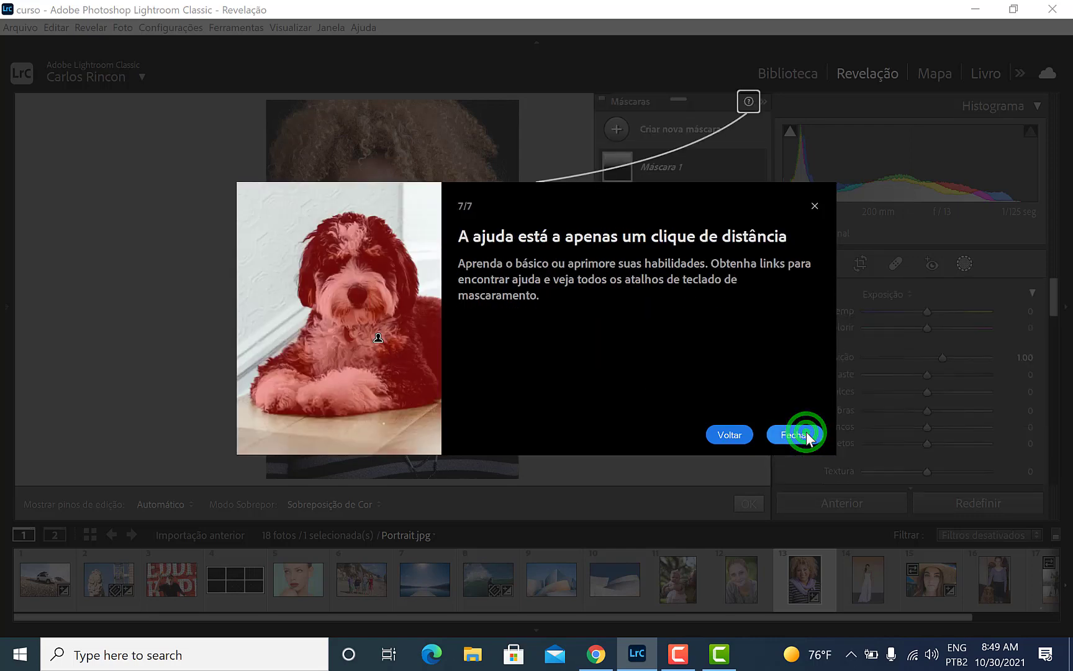
{"action": "left_click", "coordinate": [804, 434]}
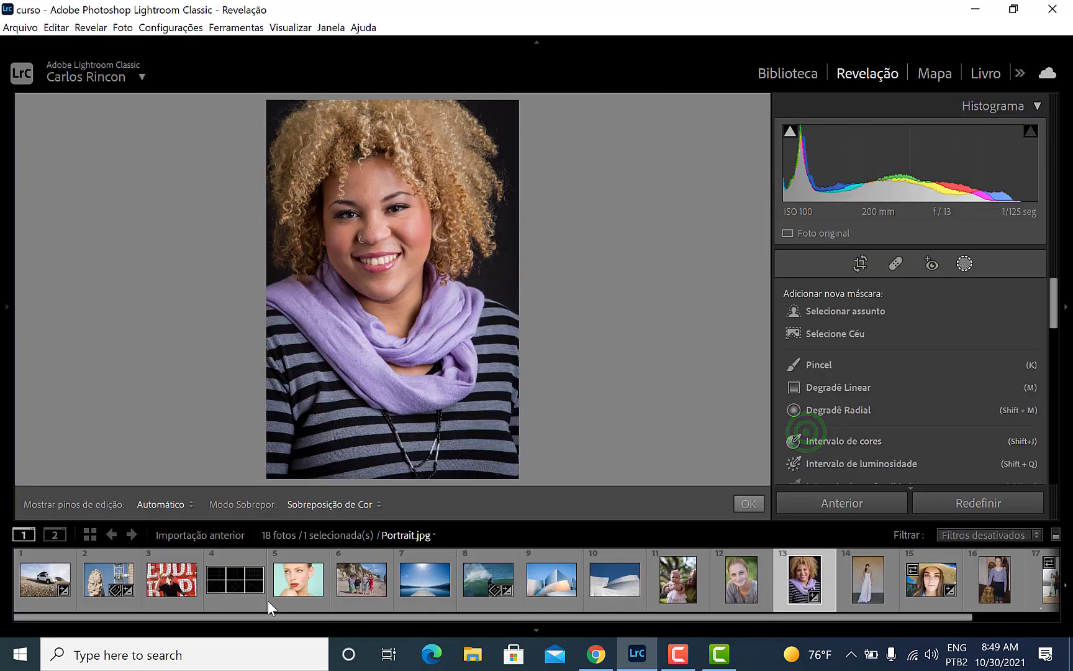
{"action": "left_click", "coordinate": [427, 591]}
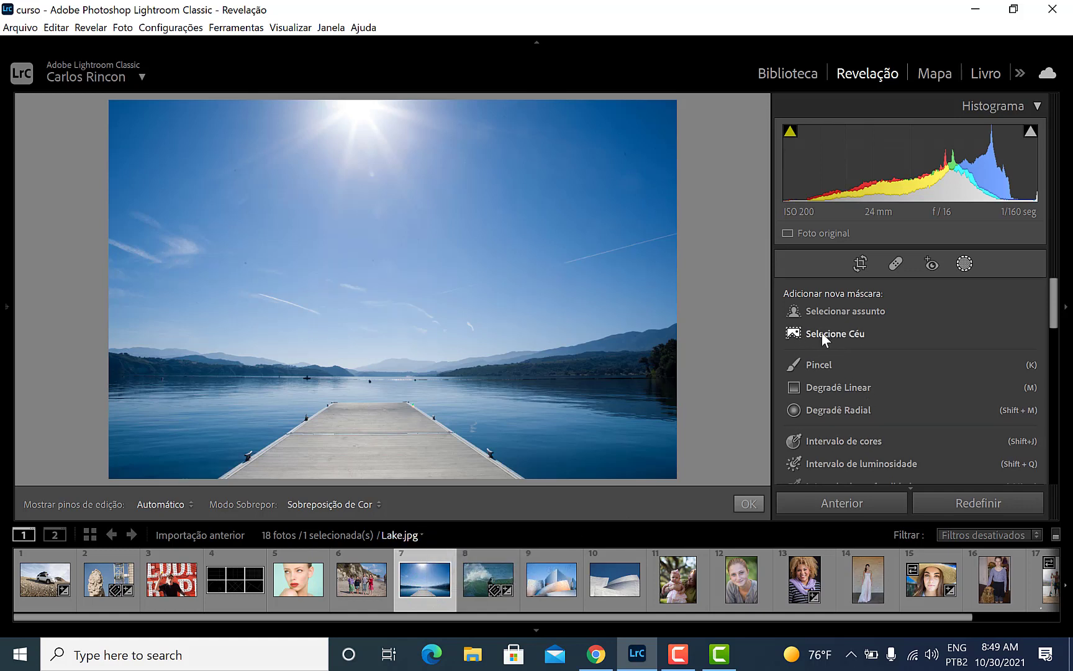
Apply Selecione Céu to Lake.jpg, creating Máscara 1 with a Céu 1 sky selection.
{"action": "left_click", "coordinate": [983, 254]}
{"action": "left_click", "coordinate": [836, 334]}
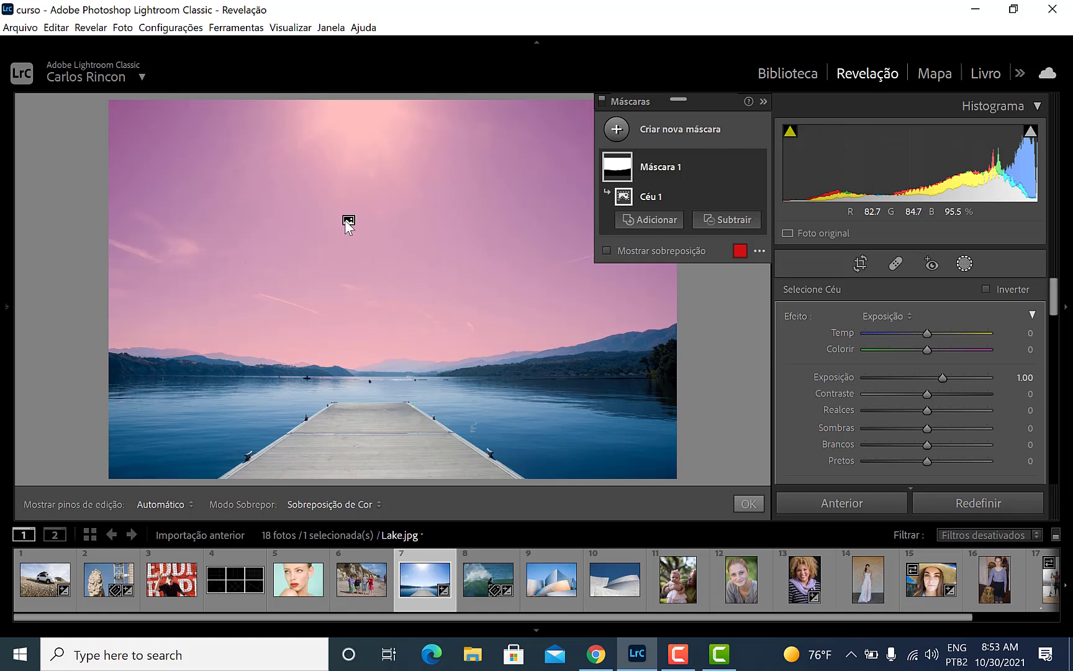
Preview the sky mask's coverage, zooming into the lake photo and back out.
{"action": "left_click", "coordinate": [349, 220]}
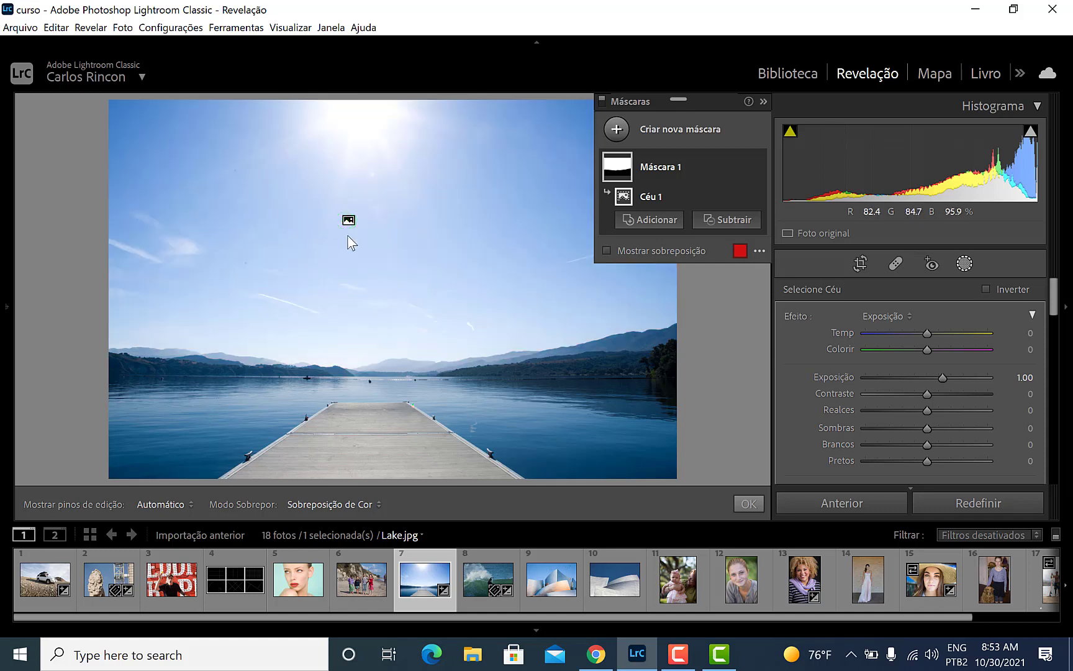
{"action": "left_click", "coordinate": [195, 357]}
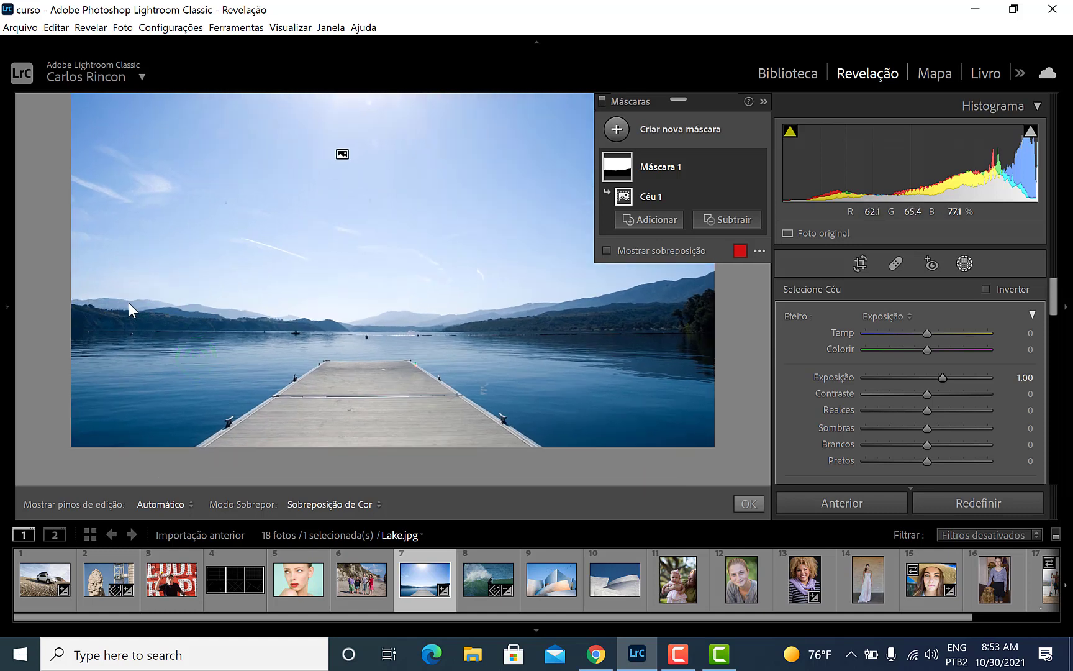
{"action": "mouse_move", "coordinate": [343, 156]}
{"action": "left_click", "coordinate": [369, 305]}
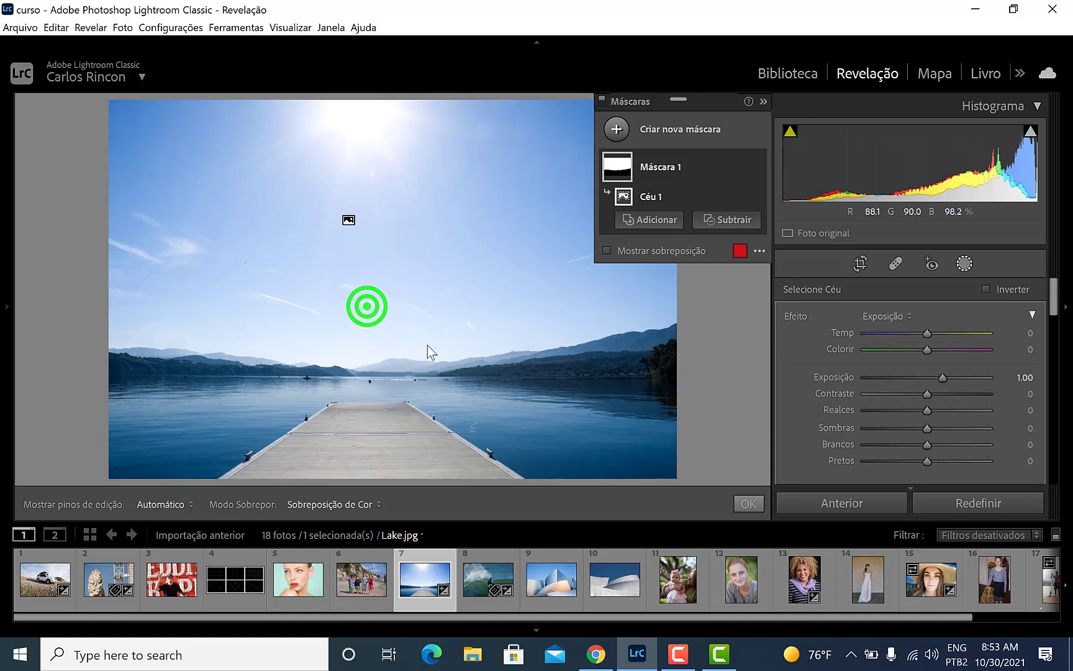
{"action": "scroll", "coordinate": [936, 345], "scroll_direction": "down", "scroll_amount": 3}
{"action": "scroll", "coordinate": [937, 349], "scroll_direction": "up", "scroll_amount": 2}
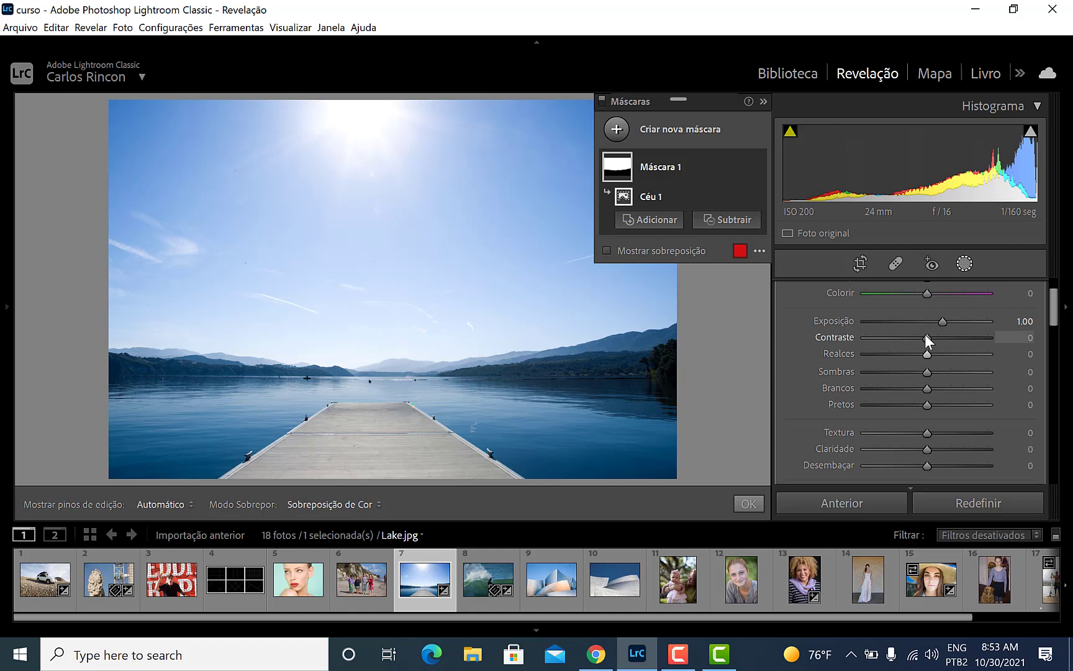
Give the sky mask exposure -0.84, contrast 85, highlights 18, texture 17 and dehaze 49.
{"action": "left_click_drag", "start_coordinate": [942, 321], "coordinate": [941, 366]}
{"action": "left_click", "coordinate": [929, 353]}
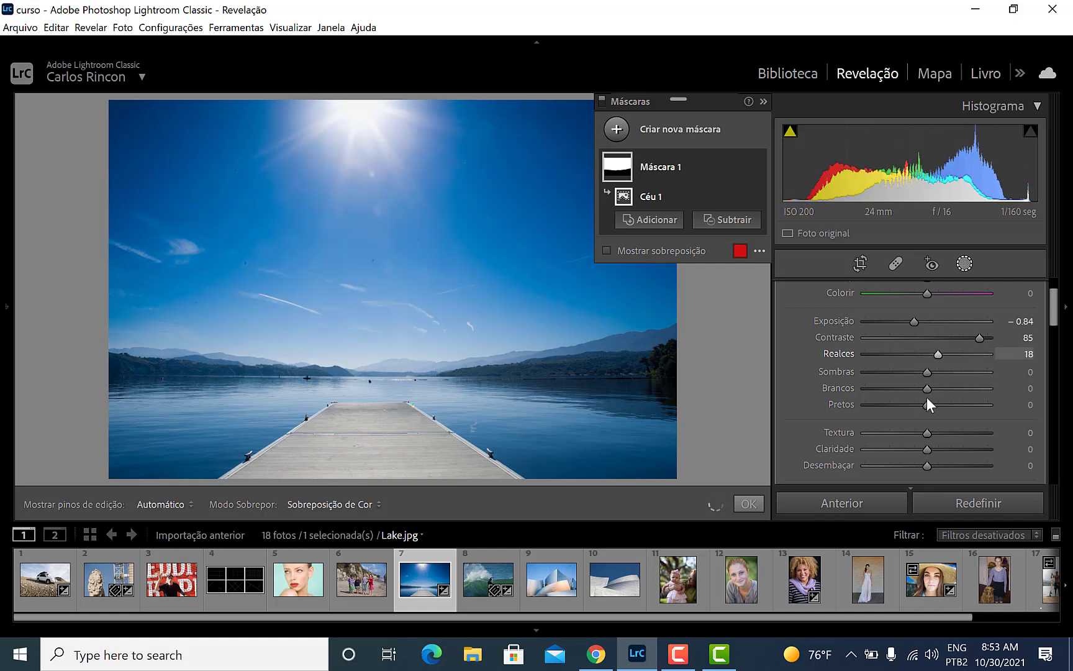
{"action": "left_click_drag", "start_coordinate": [920, 433], "coordinate": [1005, 433]}
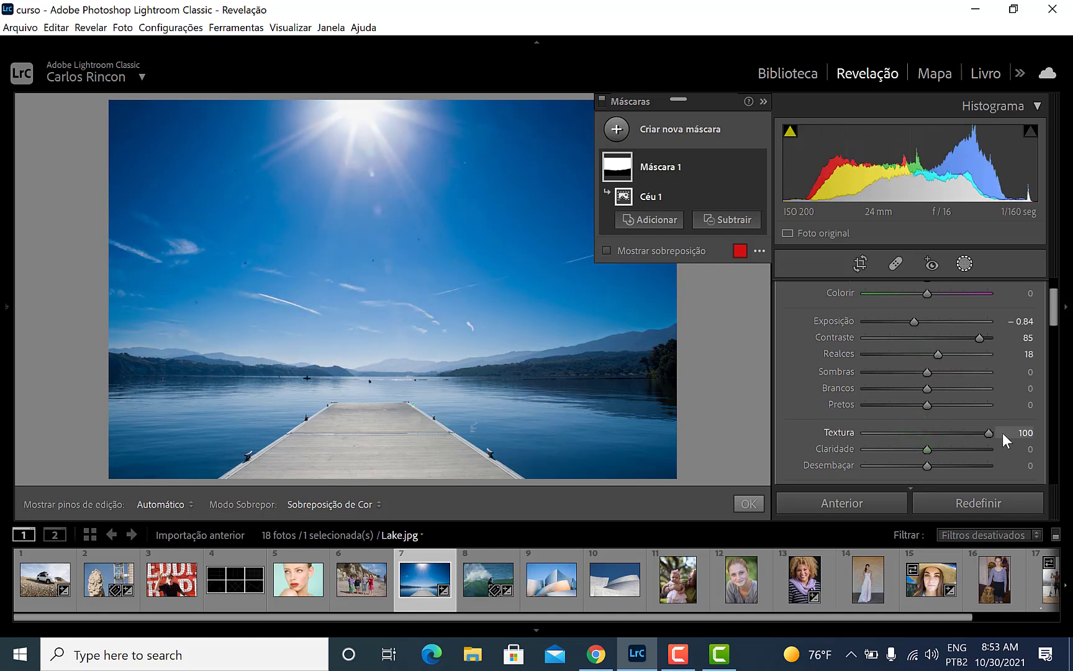
{"action": "left_click_drag", "start_coordinate": [946, 432], "coordinate": [1007, 468]}
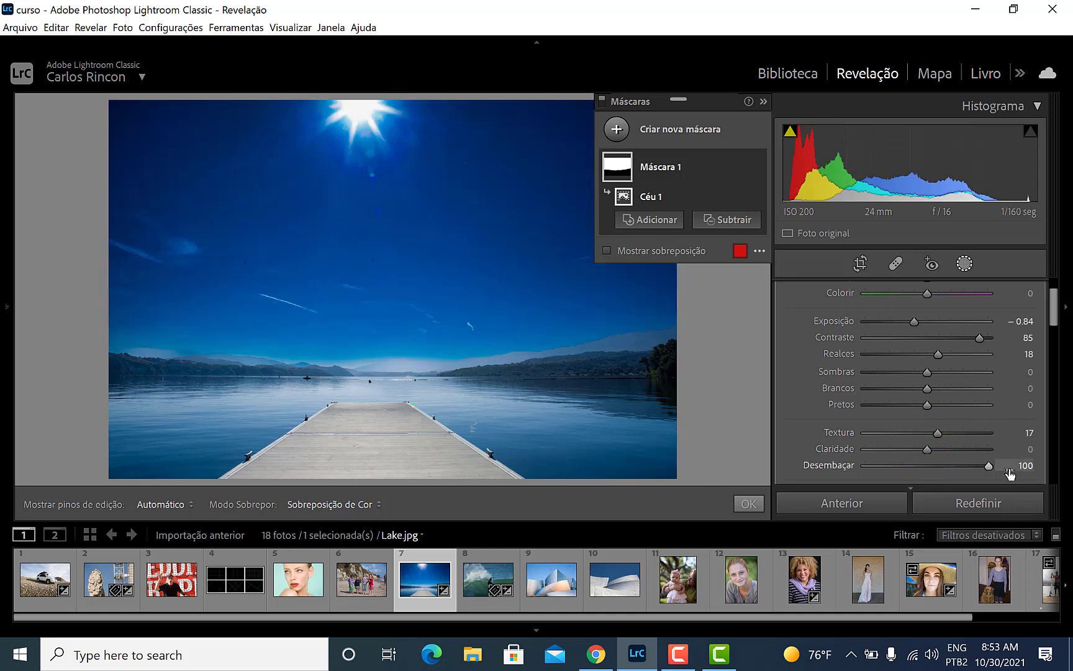
{"action": "left_click_drag", "start_coordinate": [987, 466], "coordinate": [955, 467]}
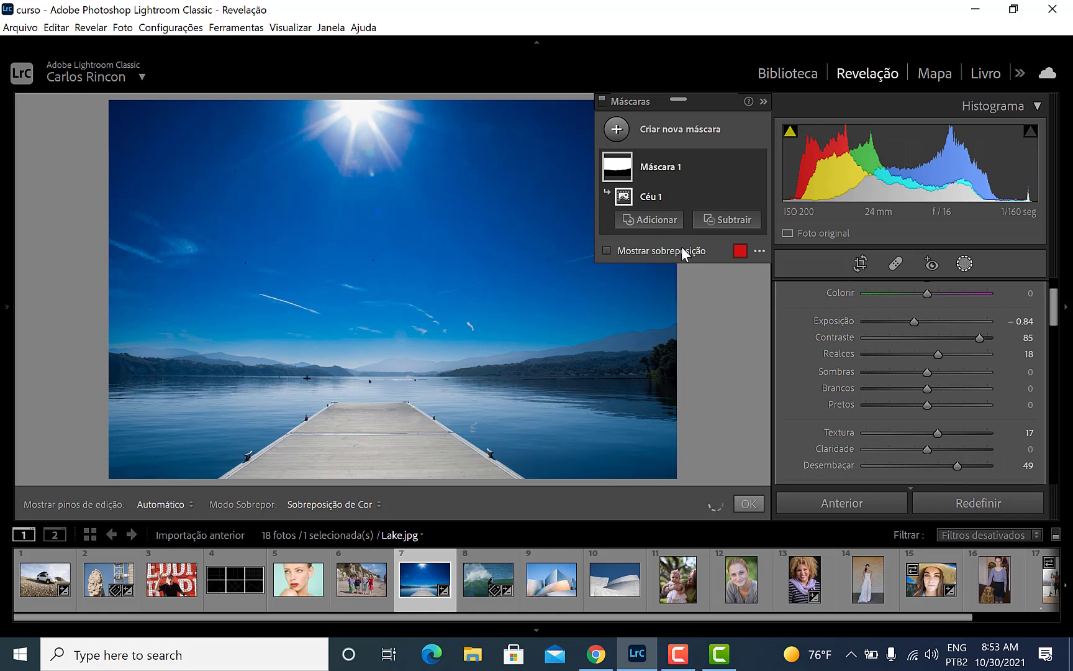
Add a brush stroke across the lake water to Máscara 1, then undo it.
{"action": "left_click", "coordinate": [657, 222]}
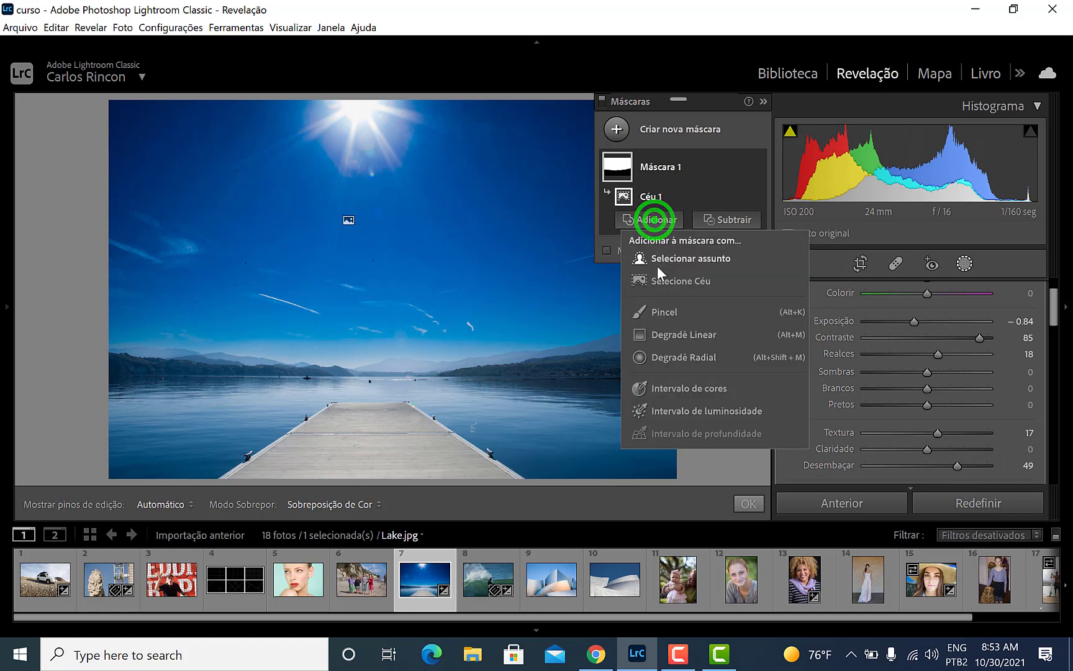
{"action": "left_click", "coordinate": [671, 316]}
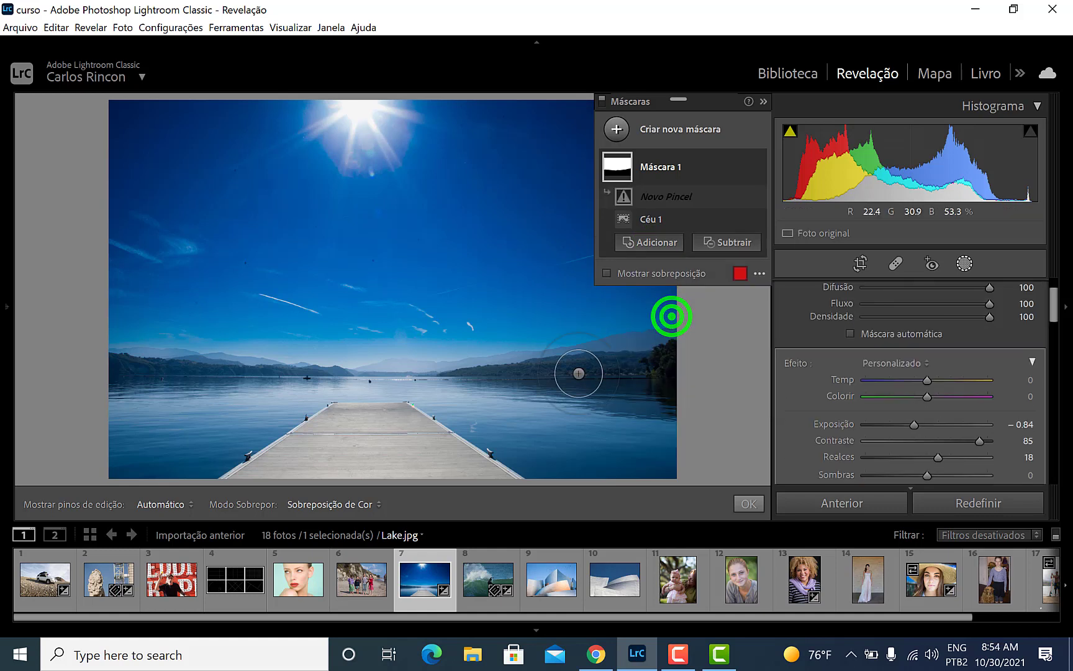
{"action": "scroll", "coordinate": [589, 393], "scroll_direction": "down", "scroll_amount": 5}
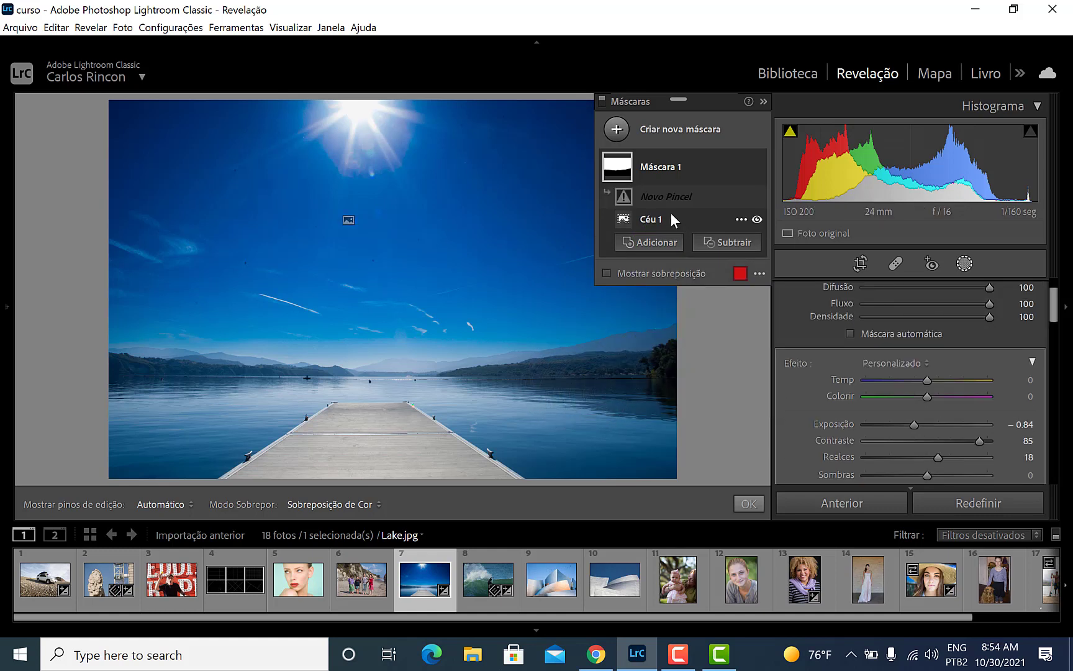
{"action": "key", "text": "h"}
{"action": "mouse_move", "coordinate": [621, 398]}
{"action": "left_mouse_down"}
{"action": "mouse_move", "coordinate": [448, 388]}
{"action": "mouse_move", "coordinate": [626, 398]}
{"action": "mouse_move", "coordinate": [604, 407]}
{"action": "mouse_move", "coordinate": [459, 388]}
{"action": "mouse_move", "coordinate": [510, 431]}
{"action": "mouse_move", "coordinate": [462, 377]}
{"action": "mouse_move", "coordinate": [527, 423]}
{"action": "mouse_move", "coordinate": [545, 418]}
{"action": "mouse_move", "coordinate": [506, 401]}
{"action": "mouse_move", "coordinate": [642, 402]}
{"action": "left_mouse_up"}
{"action": "key", "text": "h"}
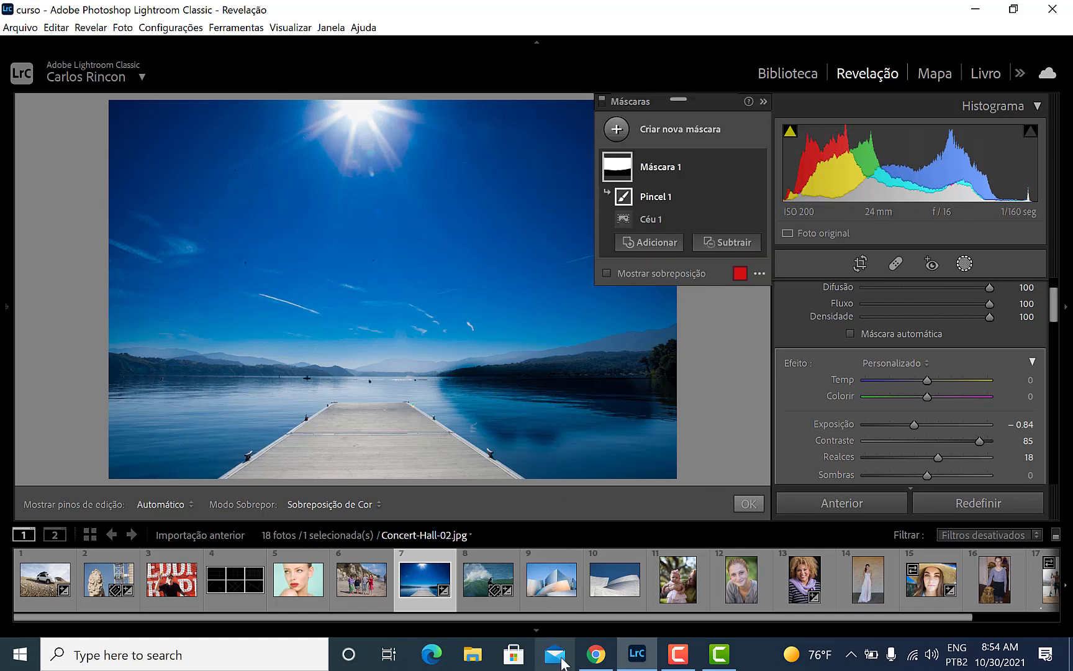
{"action": "key", "text": "ctrl+z"}
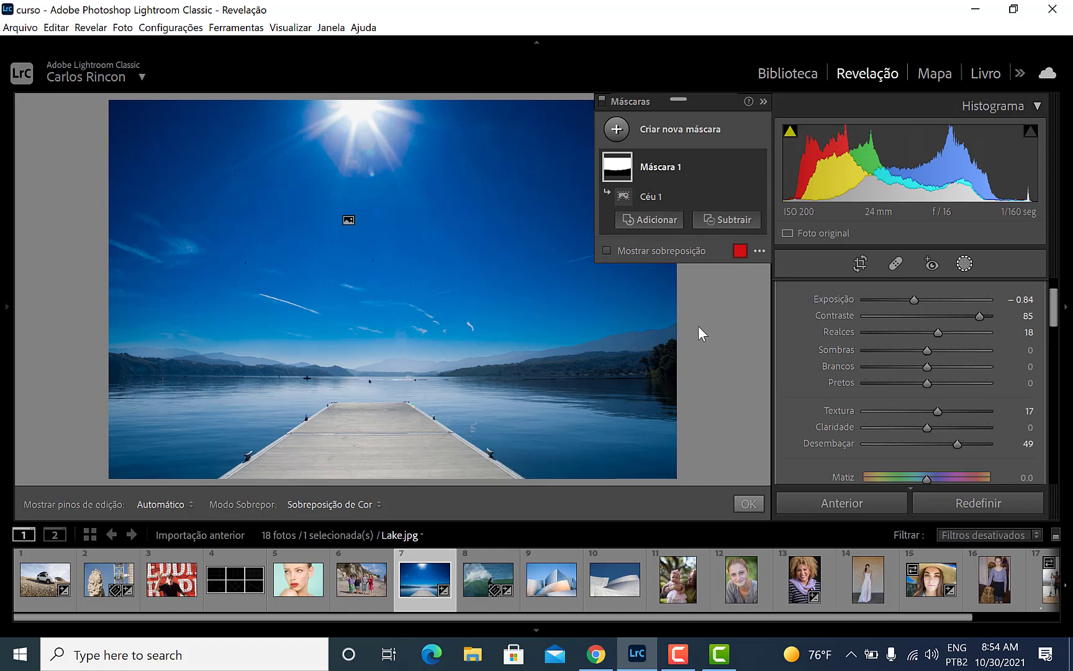
Collapse Máscara 1's component list and show its overlay, cancelling a rename prompt.
{"action": "scroll", "coordinate": [995, 442], "scroll_direction": "up", "scroll_amount": 2}
{"action": "left_click", "coordinate": [646, 167]}
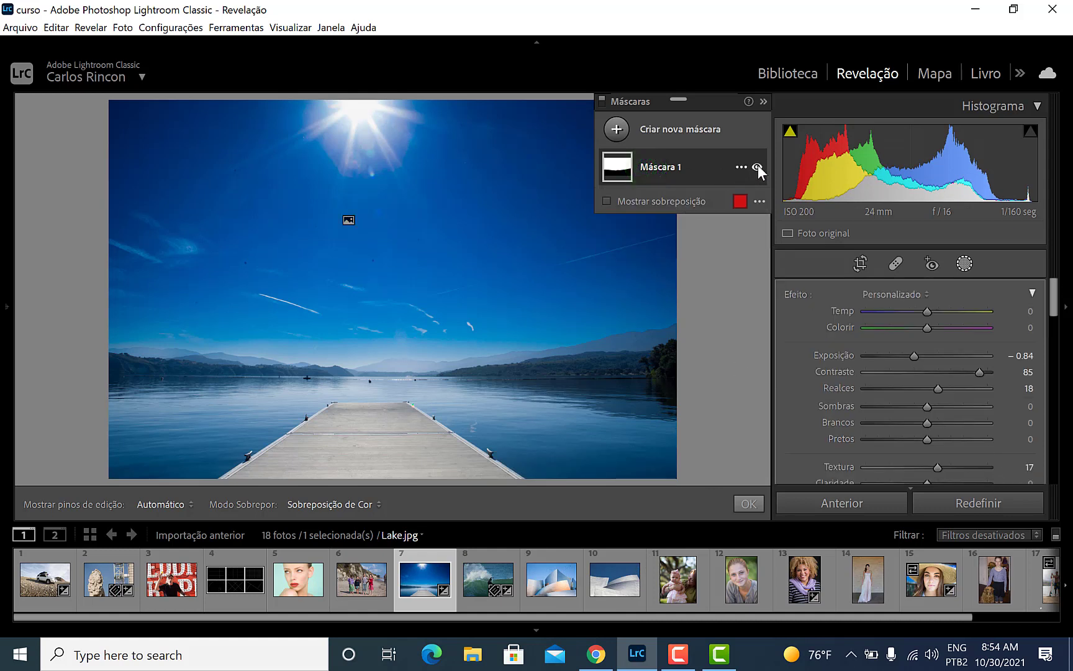
{"action": "left_click", "coordinate": [607, 201]}
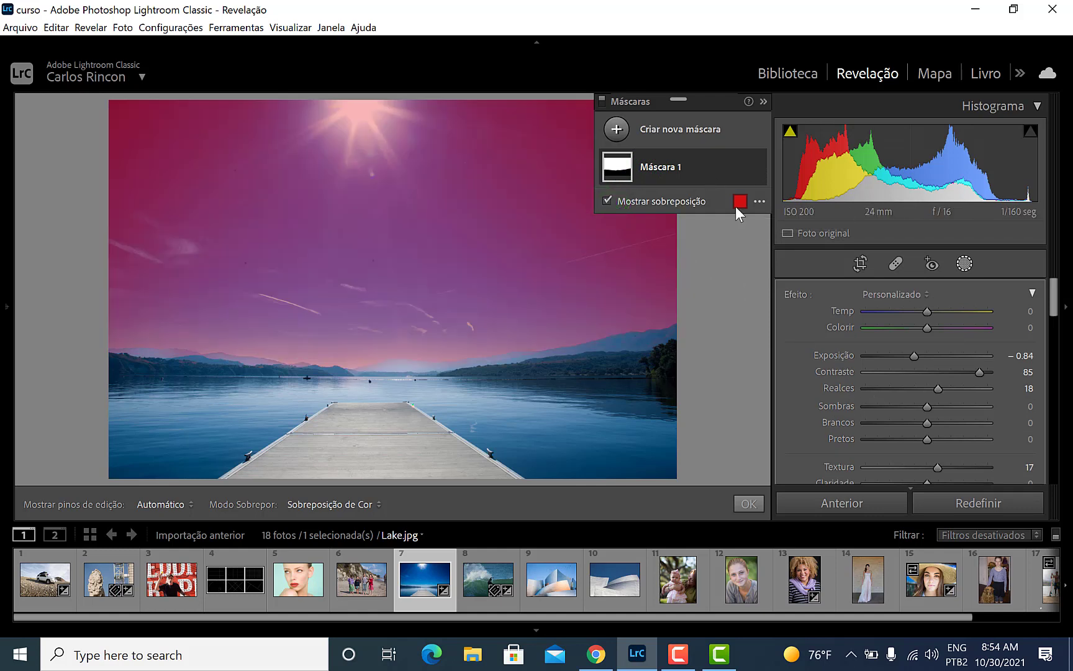
{"action": "double_click", "coordinate": [651, 168]}
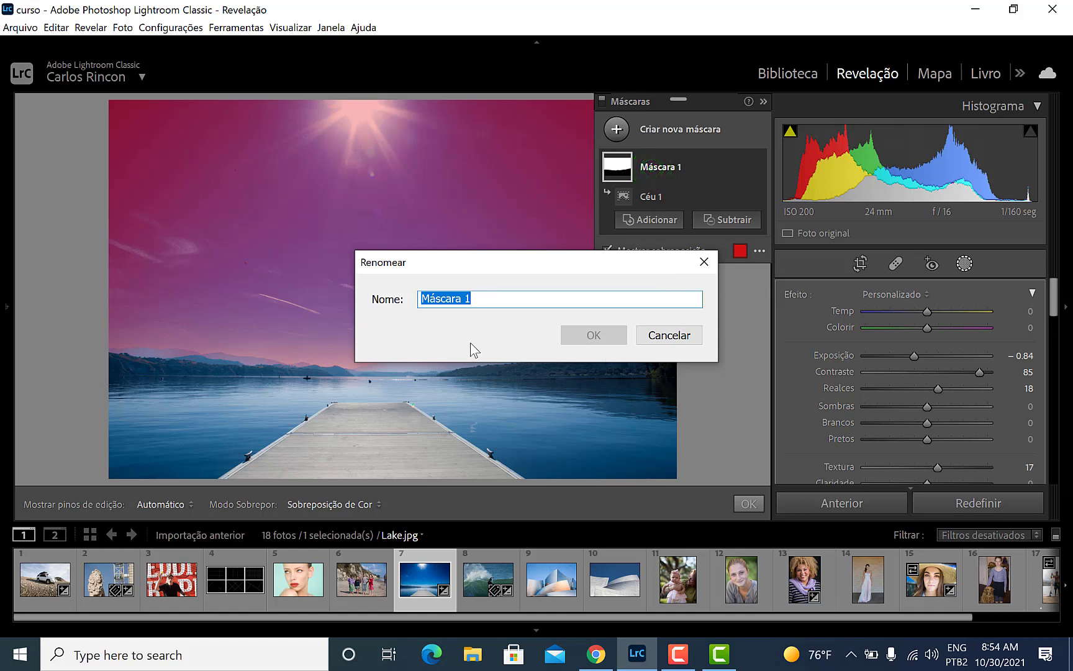
{"action": "left_click", "coordinate": [664, 335]}
Select Céu 1, invert it onto the land and water, and hide the overlay.
{"action": "left_click", "coordinate": [643, 198]}
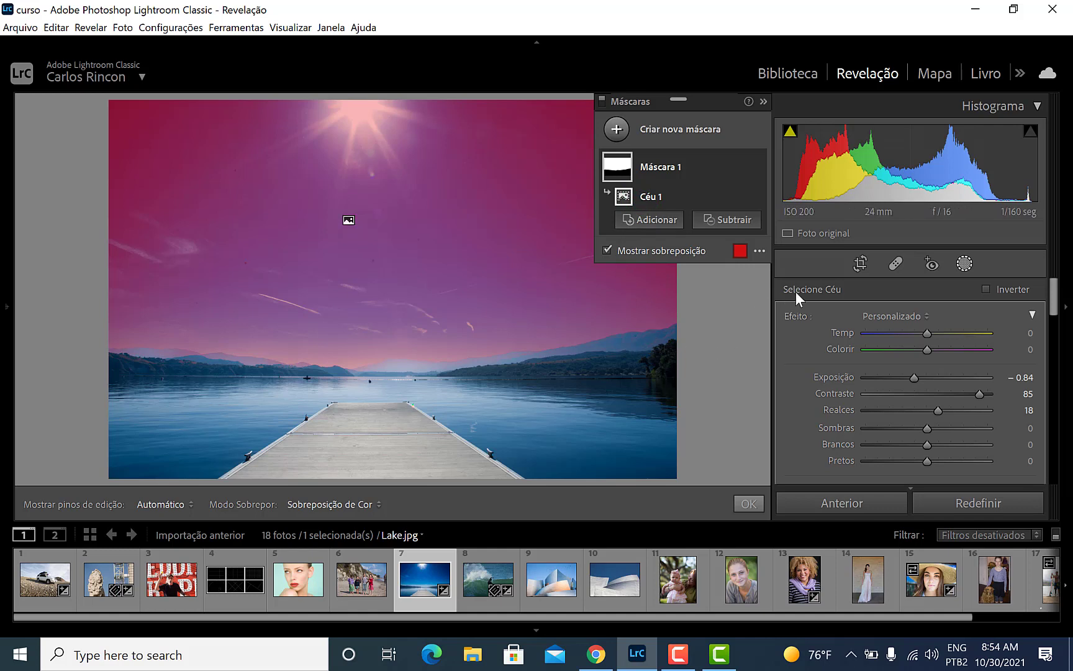
{"action": "left_click", "coordinate": [844, 280]}
{"action": "left_click", "coordinate": [1006, 289]}
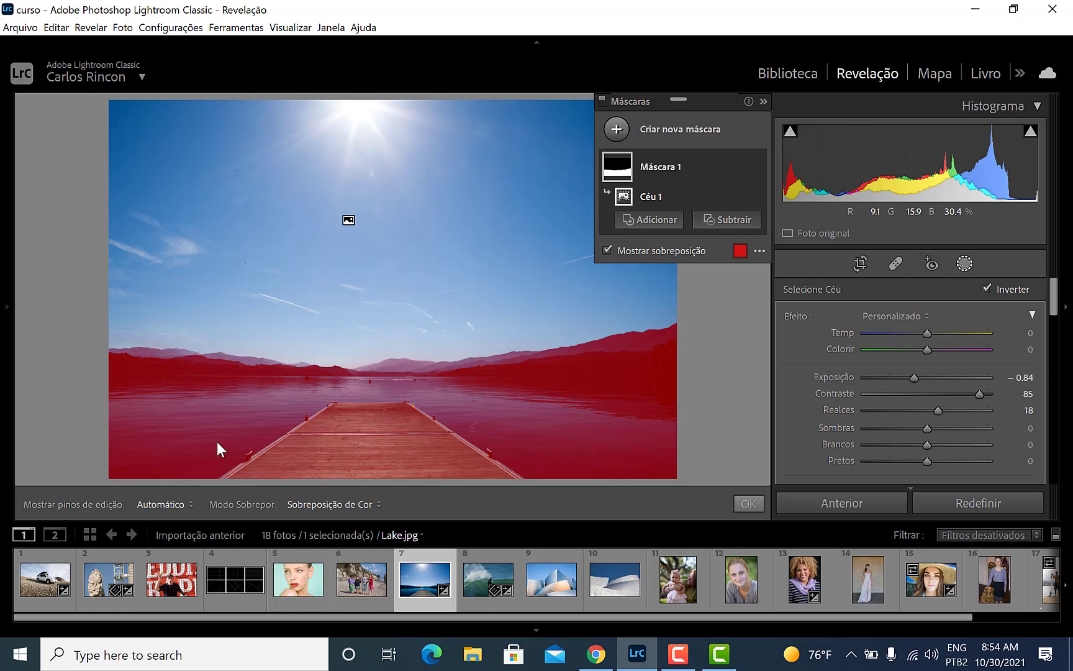
{"action": "left_click", "coordinate": [643, 249]}
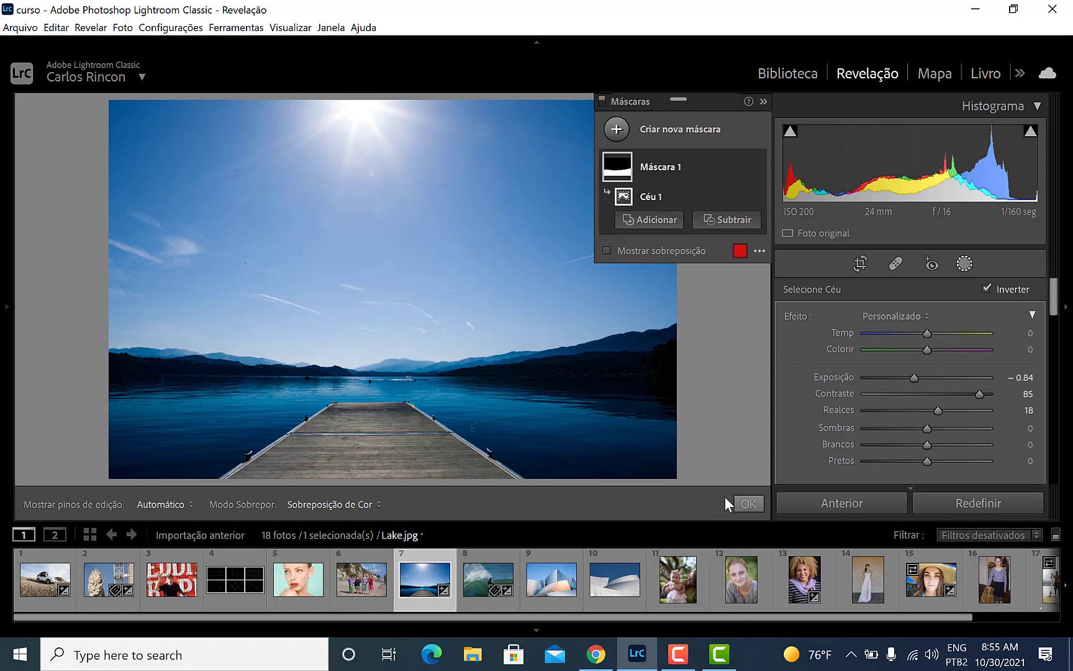
Finish the lake photo's masks and open the bride photo, Kara.jpg, from the filmstrip.
{"action": "left_click", "coordinate": [742, 503]}
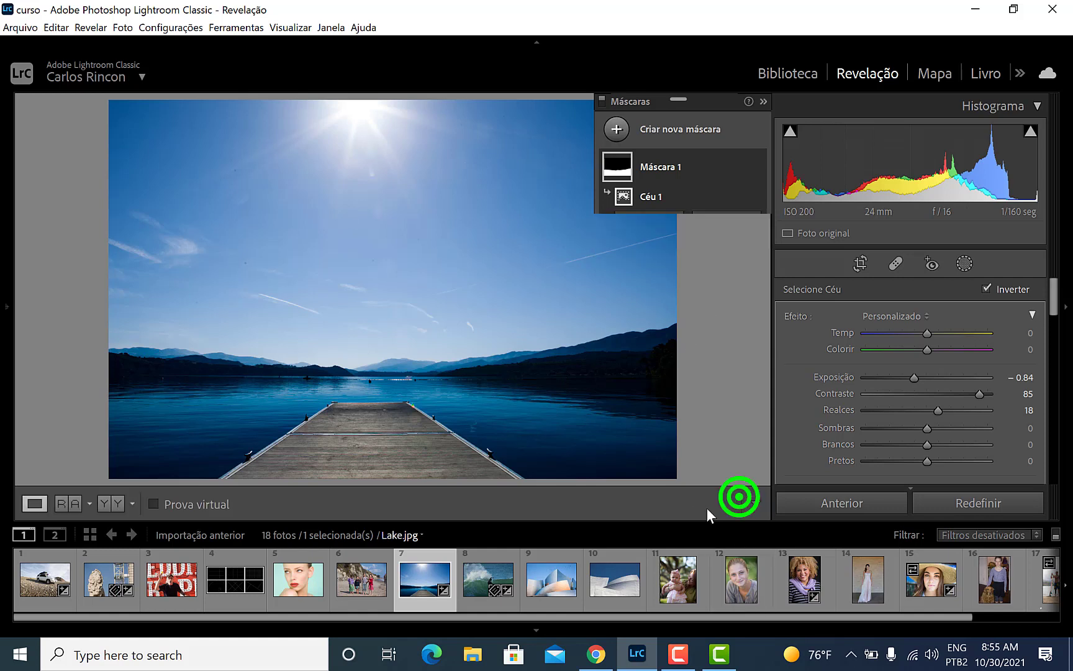
{"action": "left_click", "coordinate": [871, 592]}
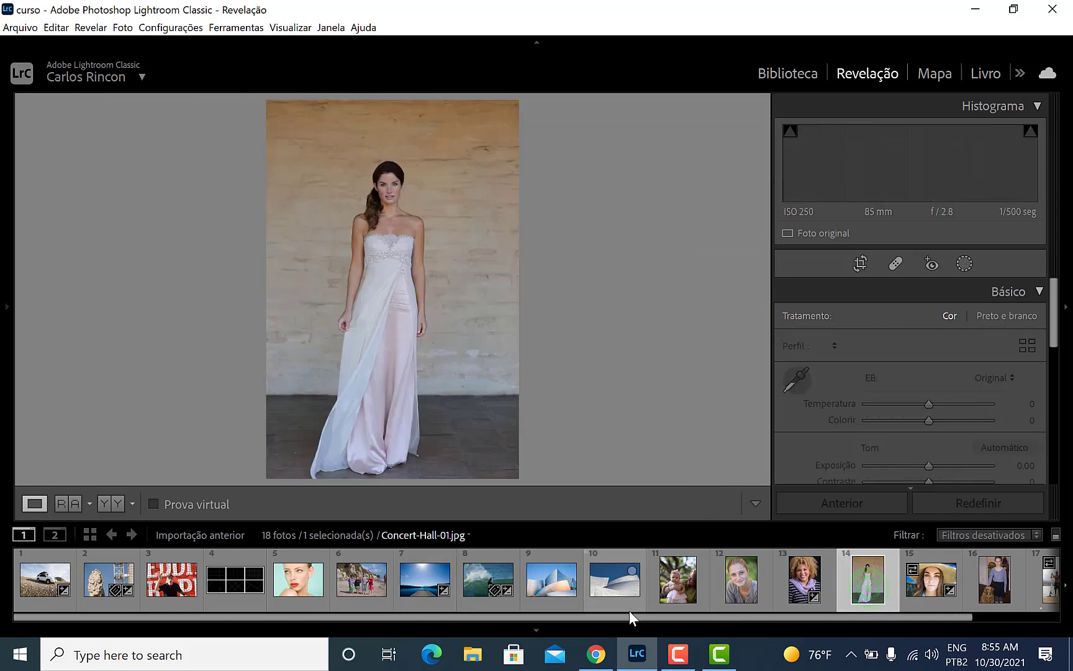
{"action": "left_click_drag", "start_coordinate": [620, 616], "coordinate": [642, 617]}
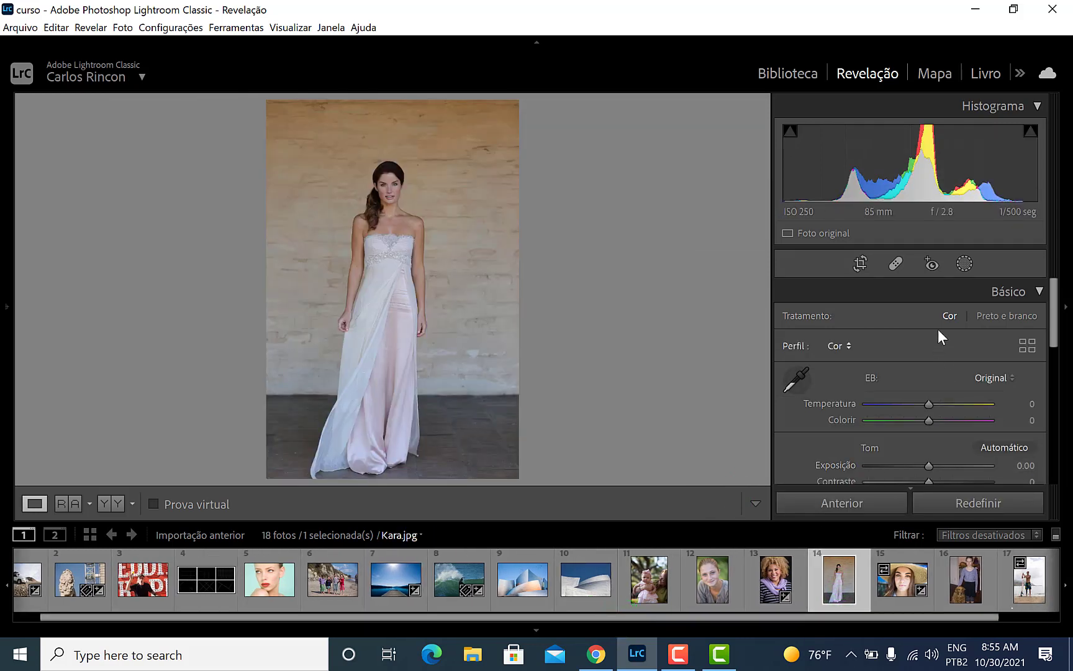
Try a Select Subject mask on Kara.jpg, then cancel the detection.
{"action": "left_click", "coordinate": [964, 262]}
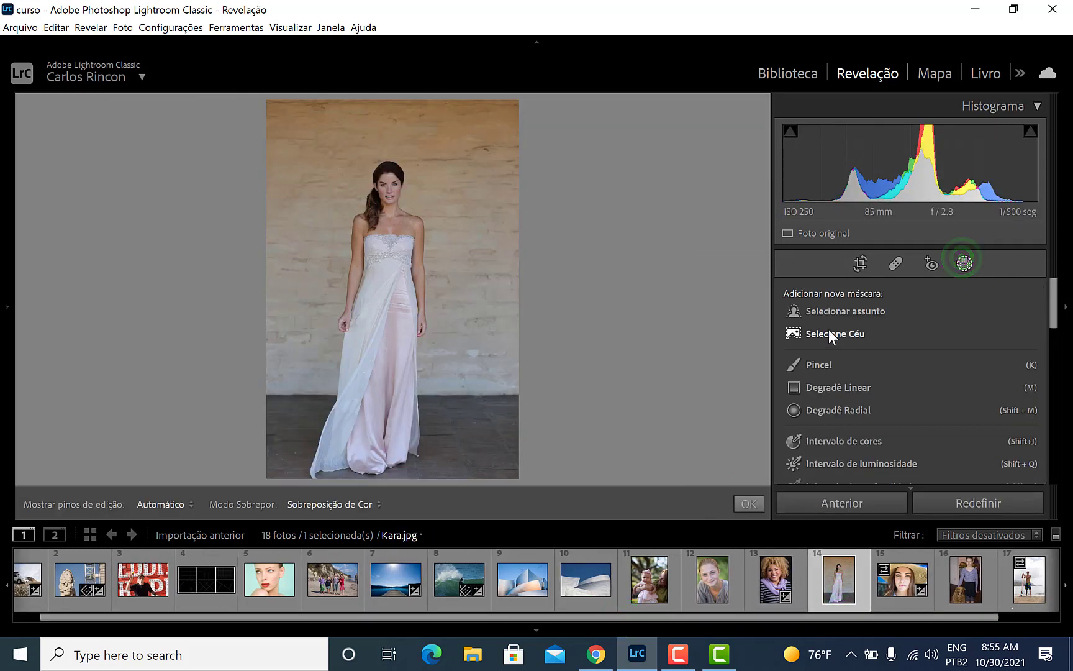
{"action": "left_click", "coordinate": [824, 309]}
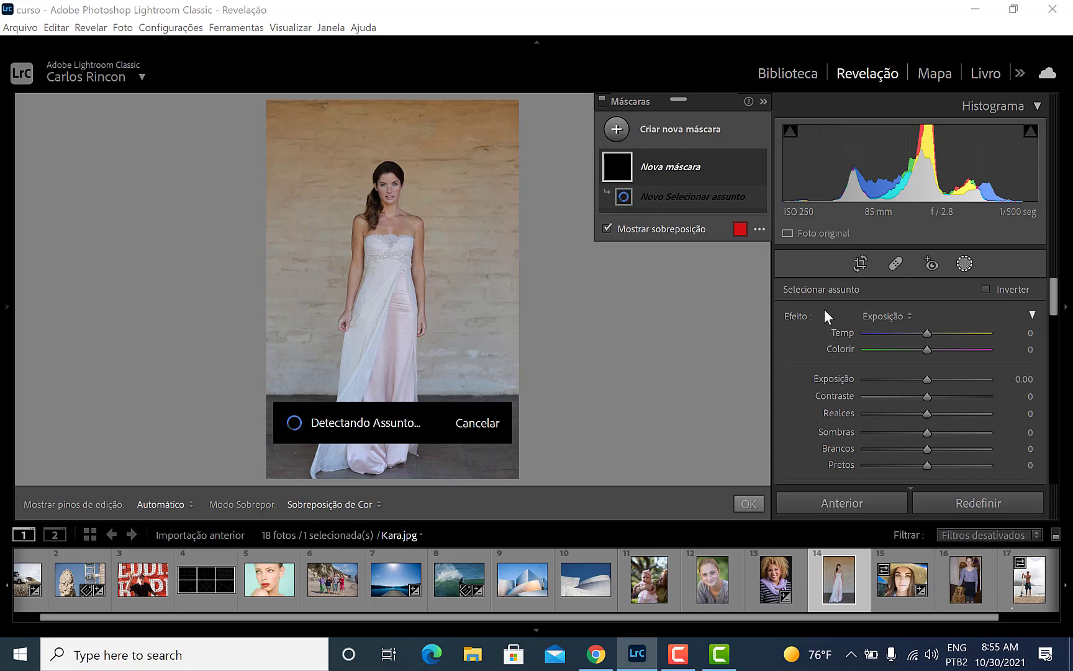
{"action": "left_click", "coordinate": [478, 427]}
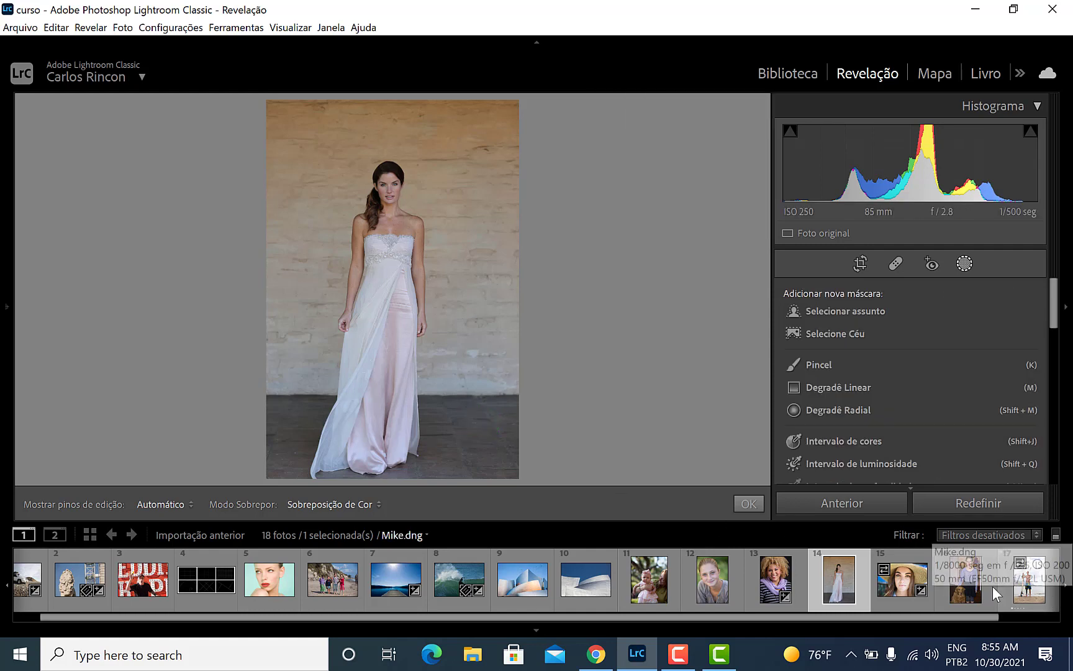
Open Annika-Daisy.jpg and remove the red eye from both of the girl's eyes.
{"action": "left_click", "coordinate": [958, 587]}
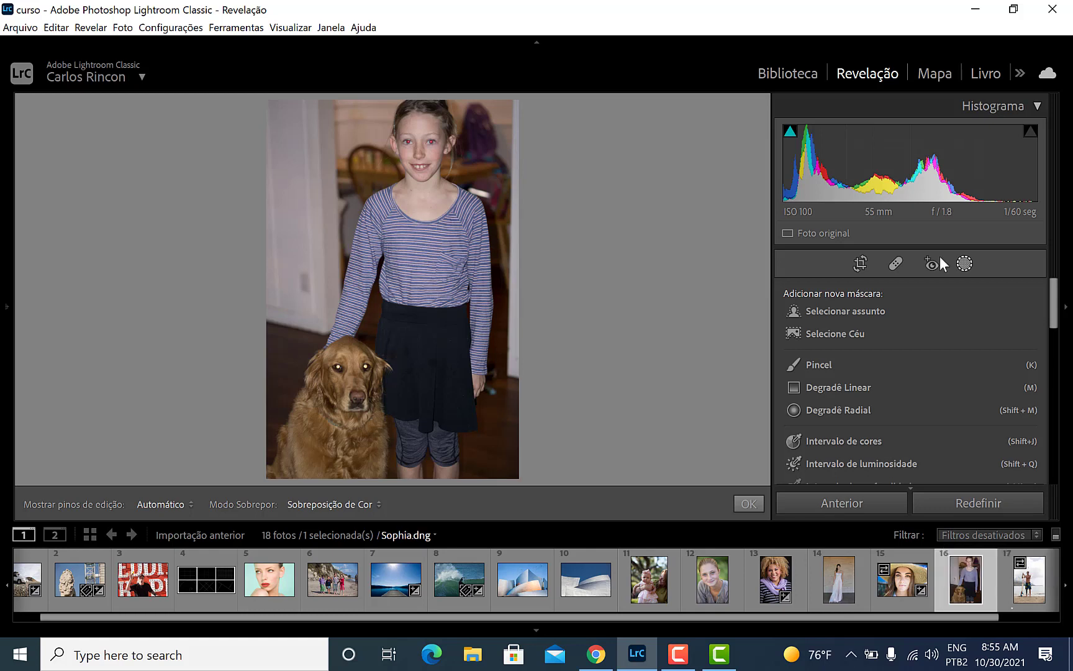
{"action": "left_click", "coordinate": [934, 265]}
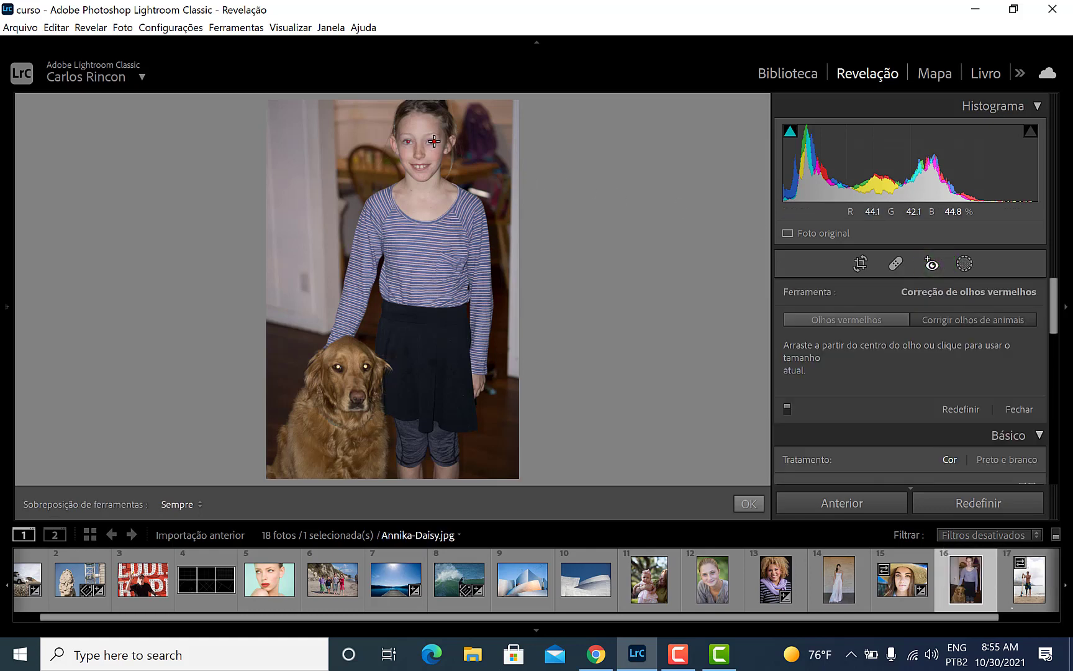
{"action": "left_click", "coordinate": [432, 143]}
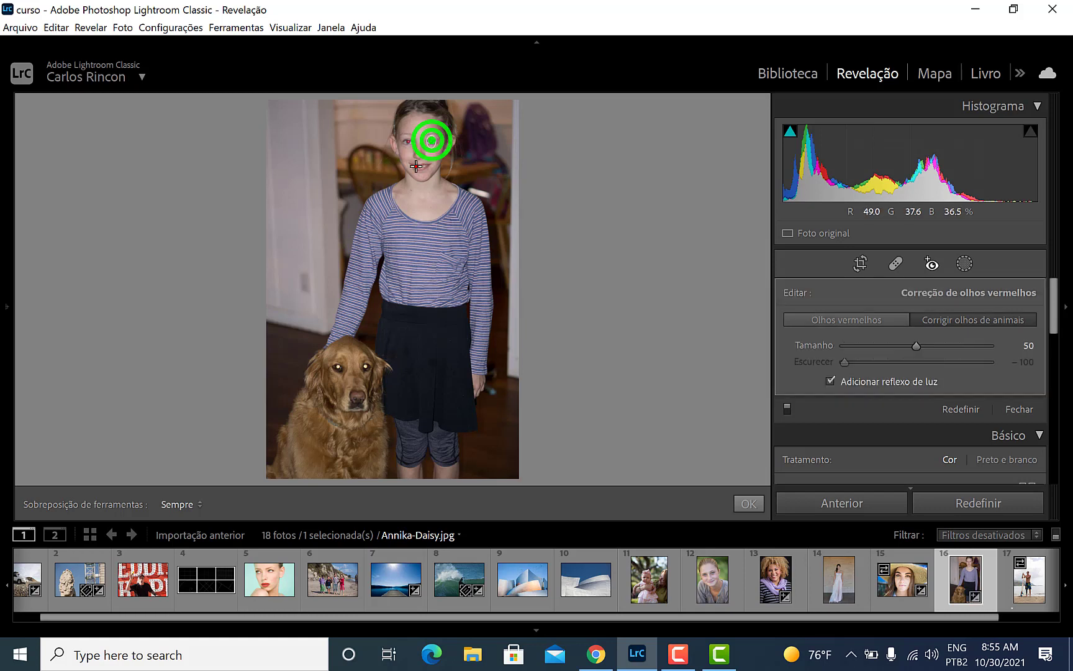
{"action": "left_click", "coordinate": [409, 140]}
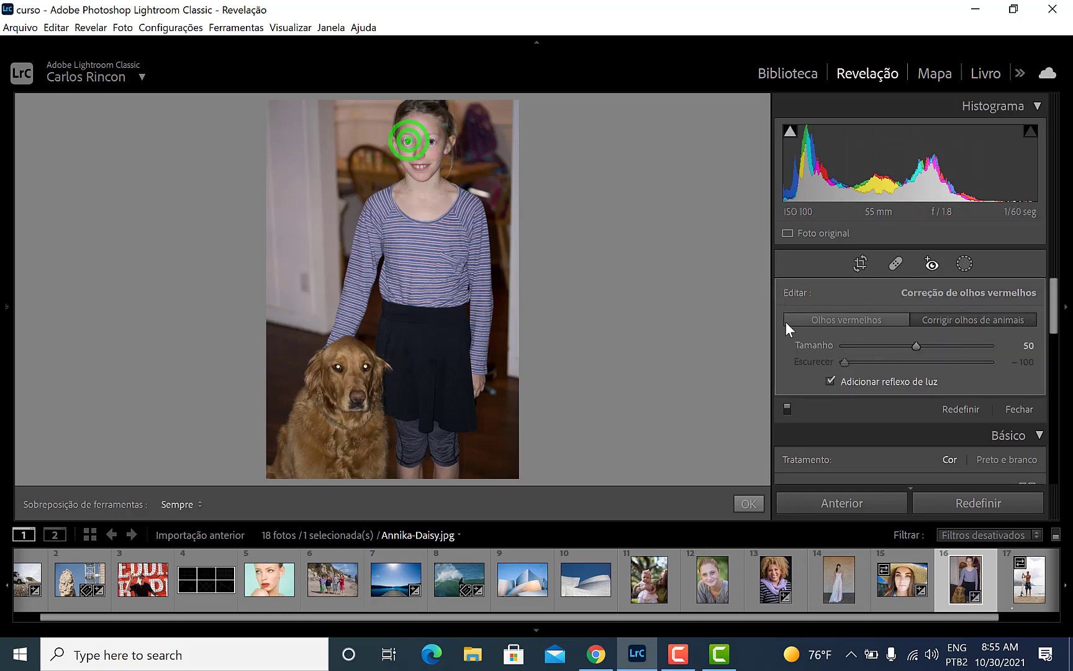
Correct the dog's two glowing eyes with Pet Eye mode and confirm the corrections.
{"action": "left_click", "coordinate": [808, 316]}
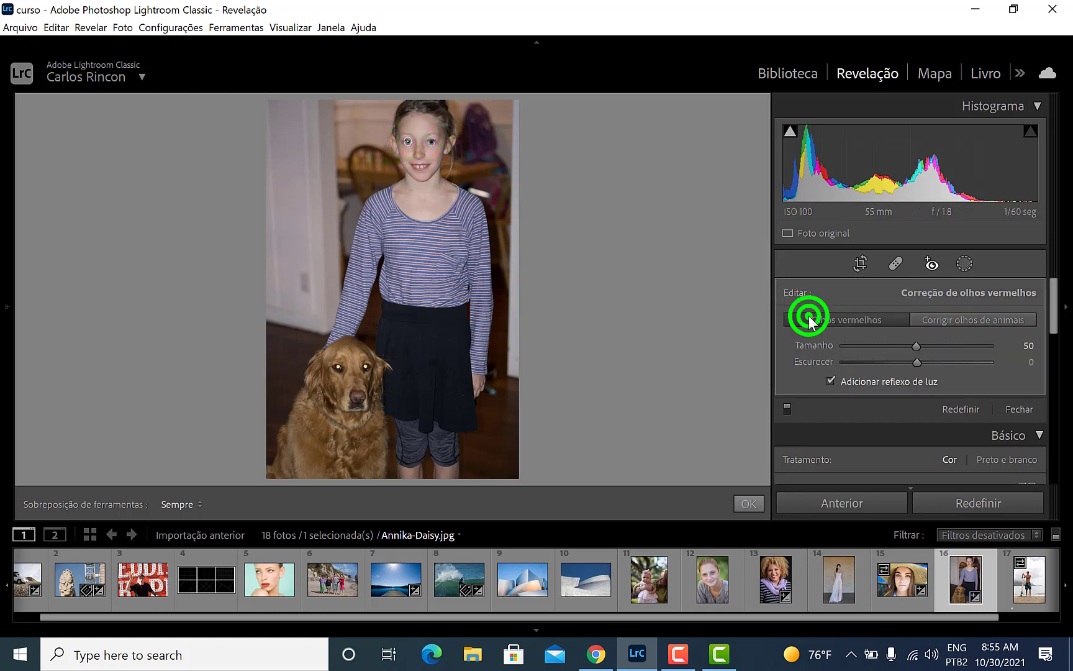
{"action": "left_click", "coordinate": [339, 367]}
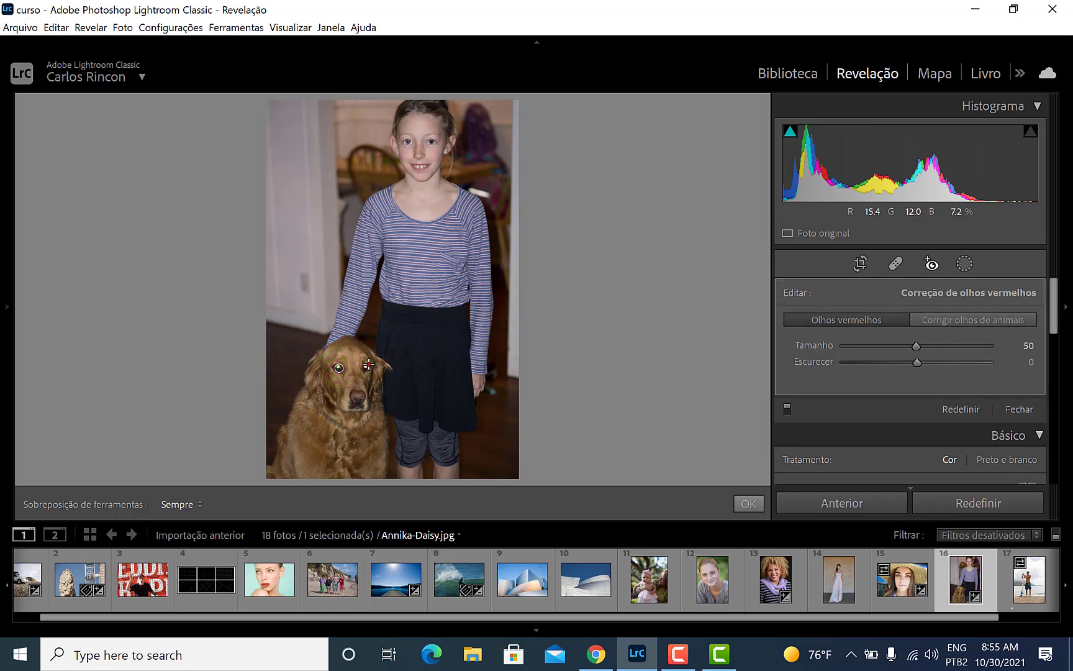
{"action": "left_click", "coordinate": [366, 367]}
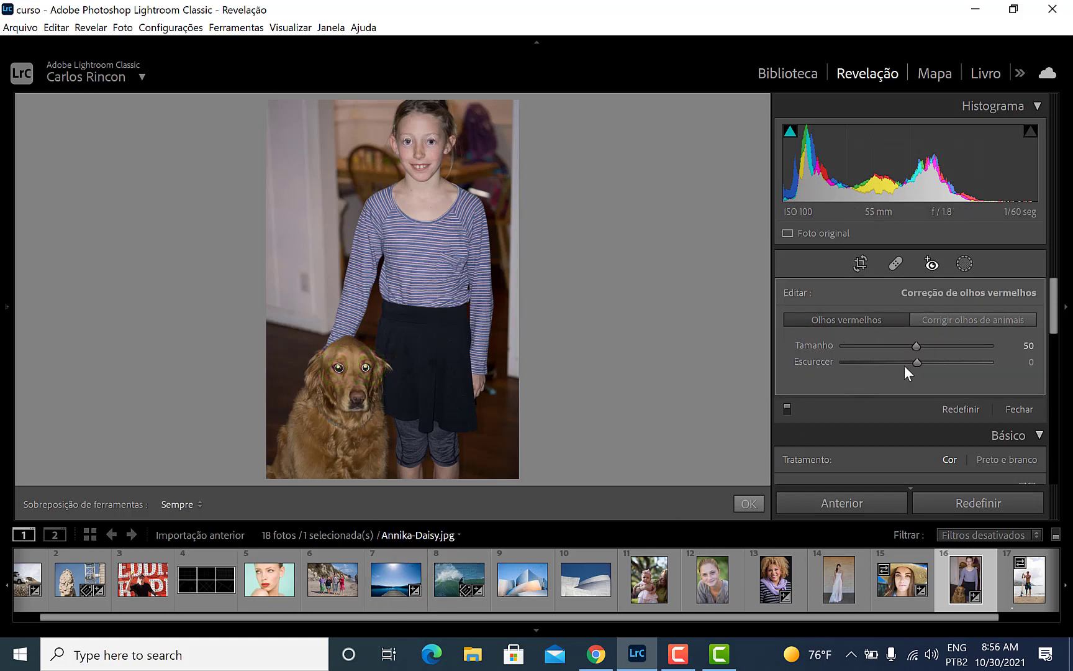
{"action": "left_click", "coordinate": [950, 320]}
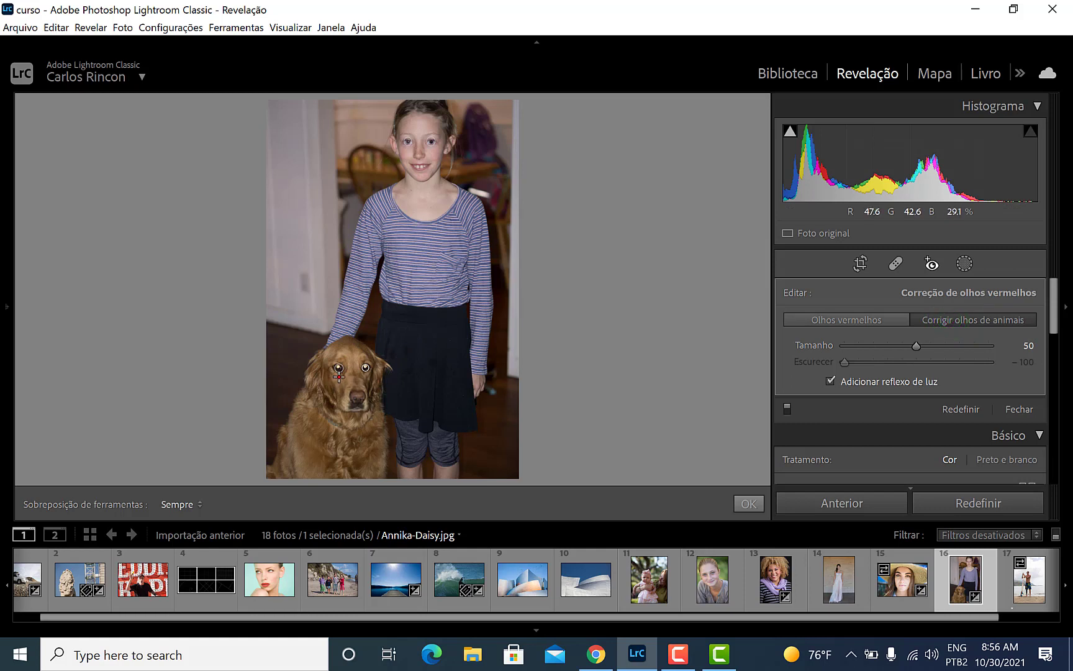
{"action": "left_click", "coordinate": [741, 504]}
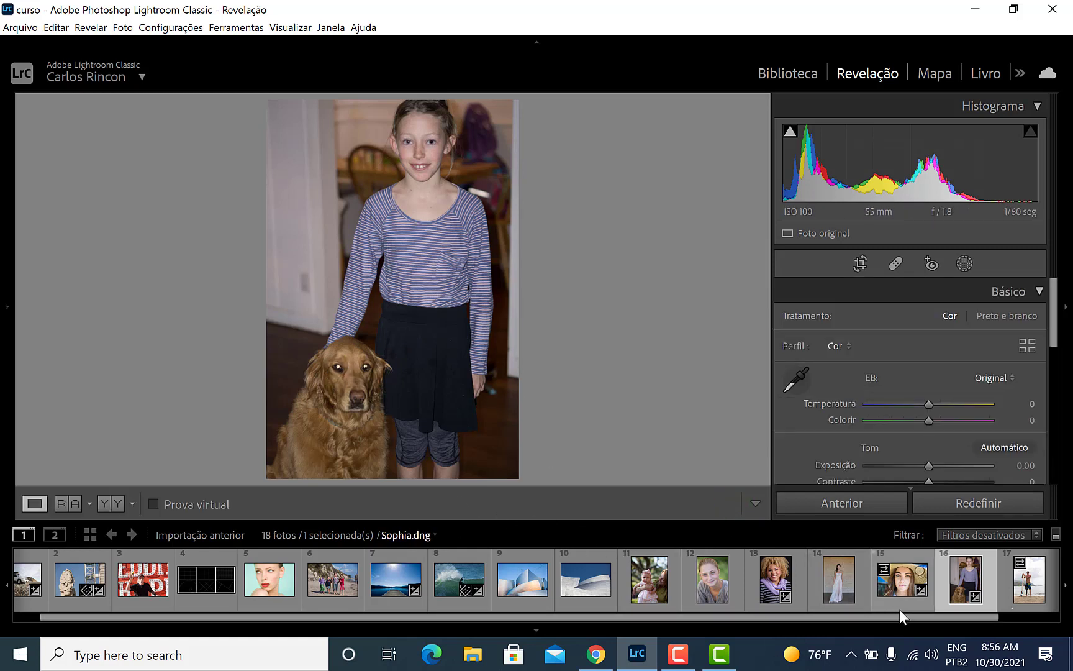
Open thumbnail 17, the surfer holding his board, from the filmstrip.
{"action": "left_click_drag", "start_coordinate": [898, 617], "coordinate": [967, 617]}
{"action": "left_click", "coordinate": [961, 591]}
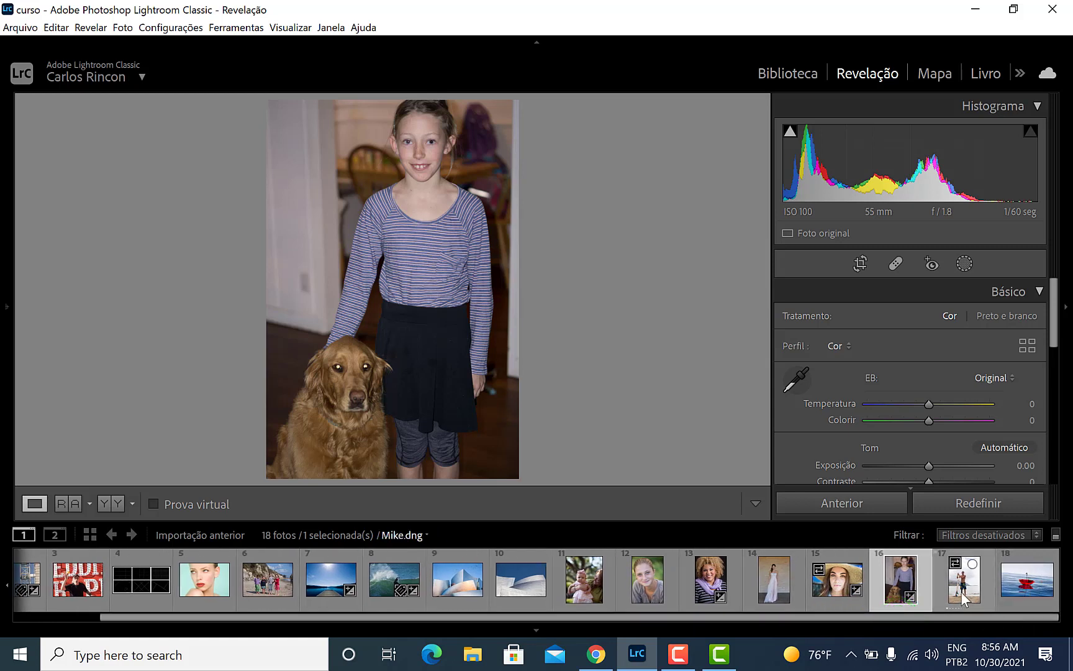